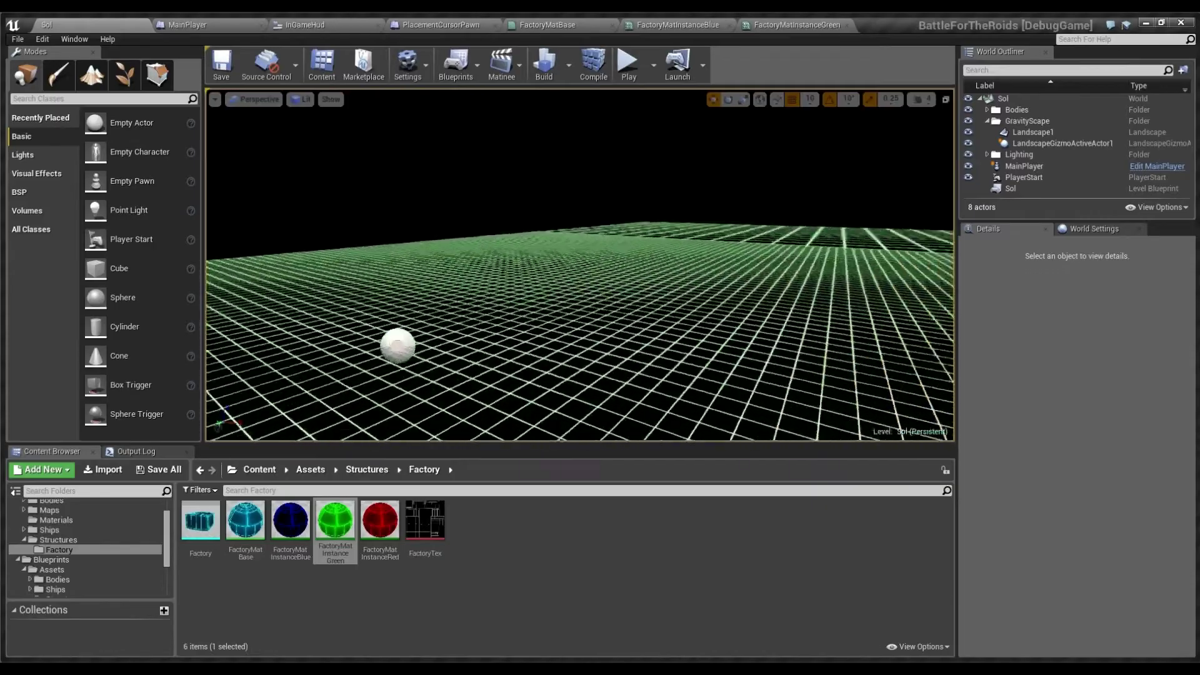
right_click_drag(551, 347, 551, 347)
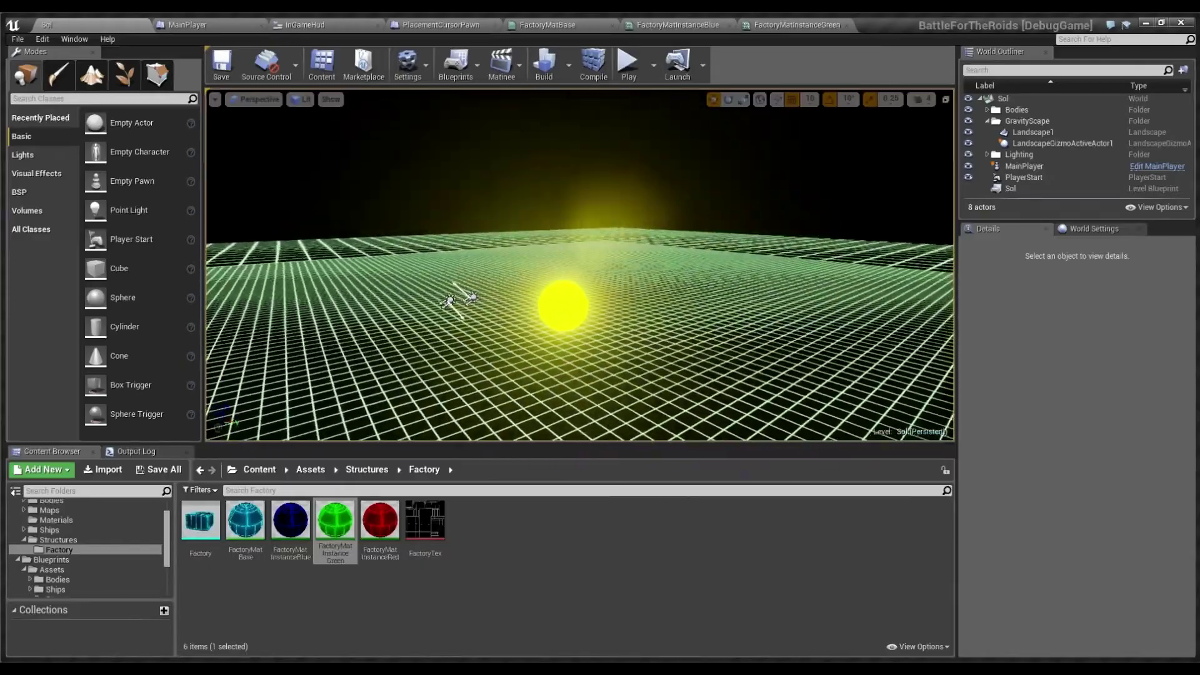
right_click_drag(551, 347, 551, 347)
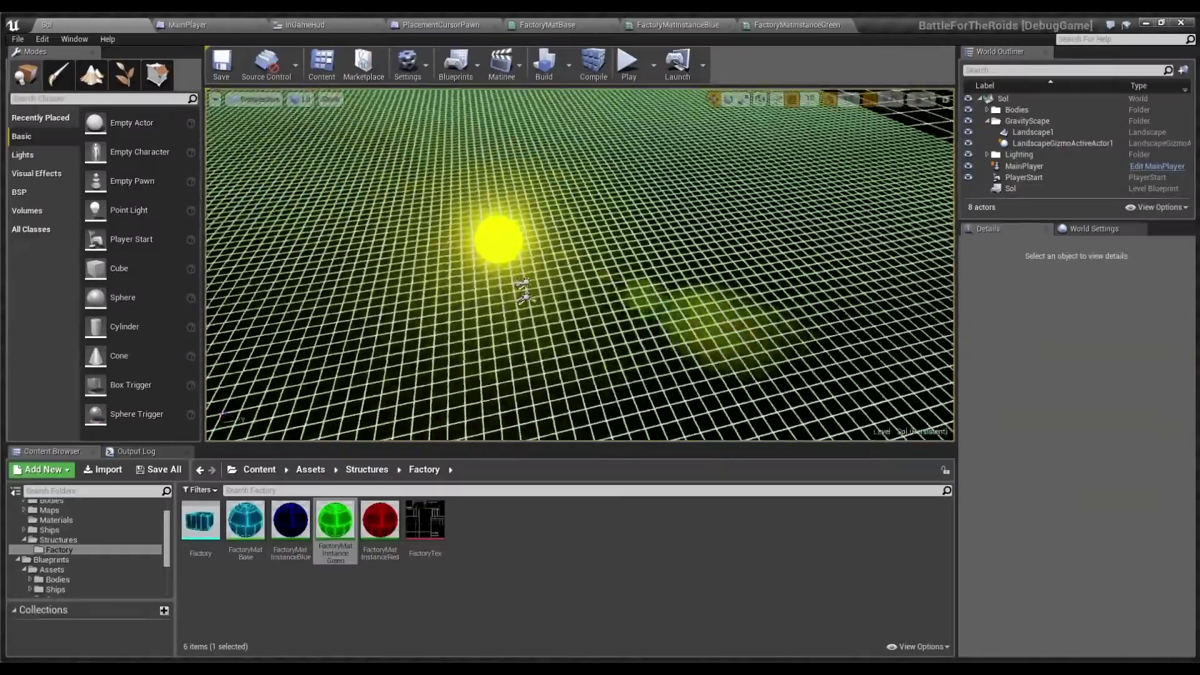
right_click_drag(580, 264, 512, 338)
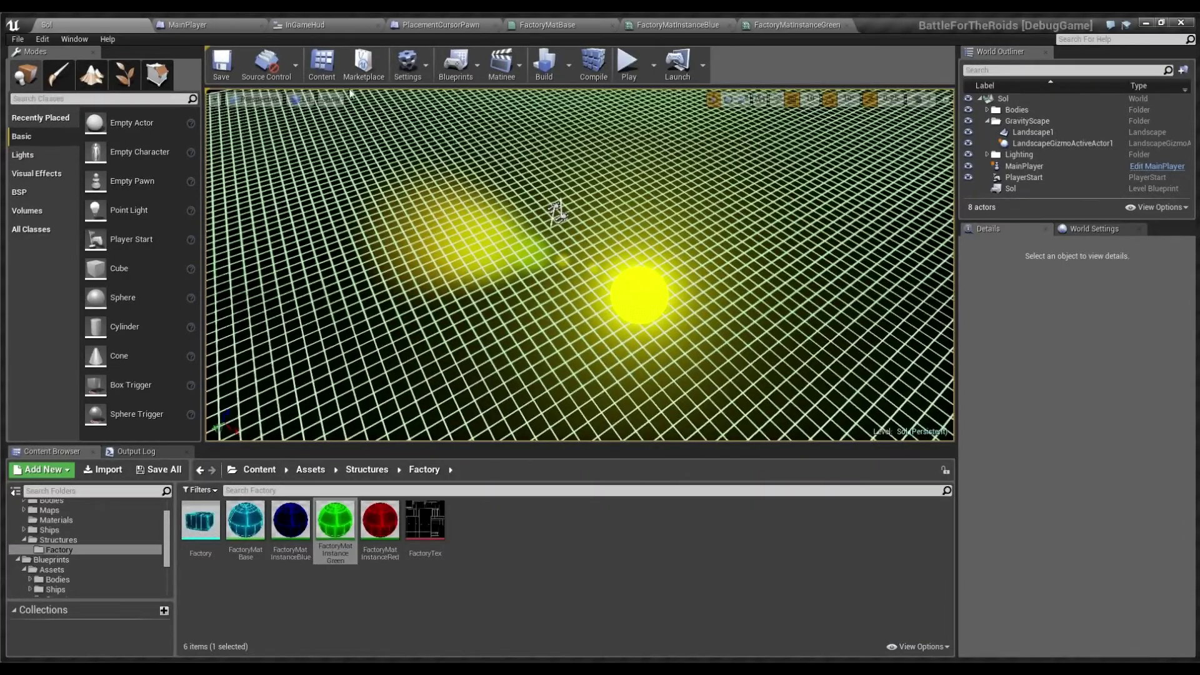
- Review the MainPlayer and InGameHud event graphs, then the FactoryMatBase material and its blue and green instances
left_click(246, 25)
scroll(609, 342, "down", 5)
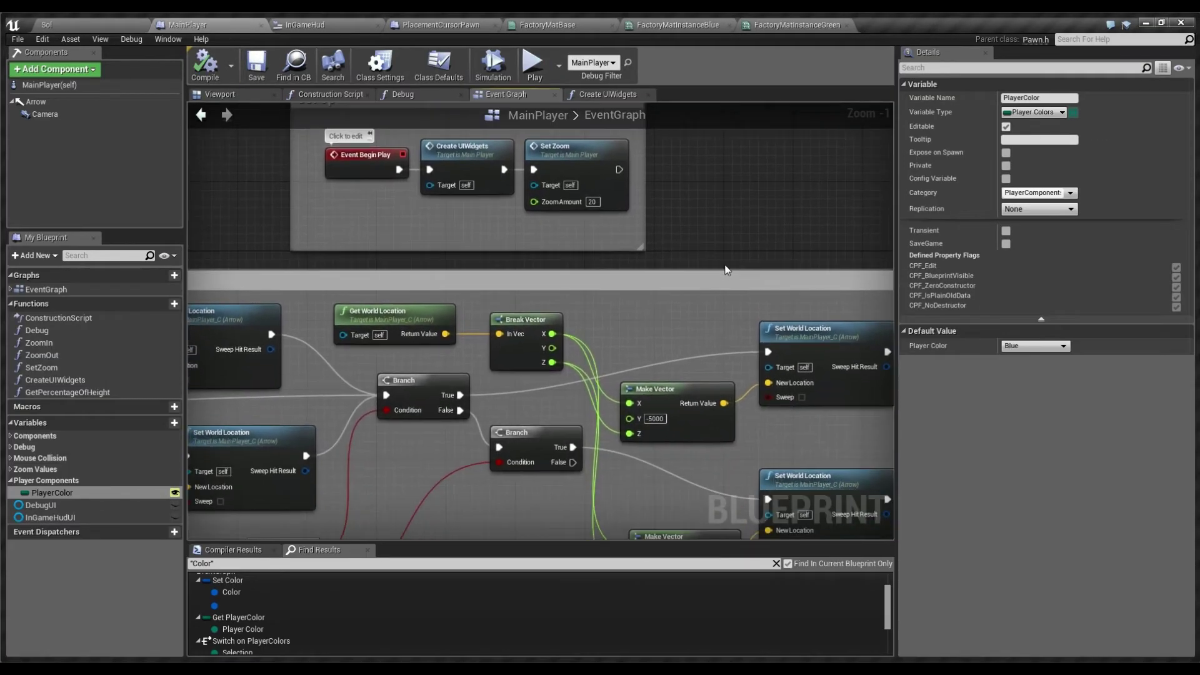
right_click_drag(550, 418, 211, 374)
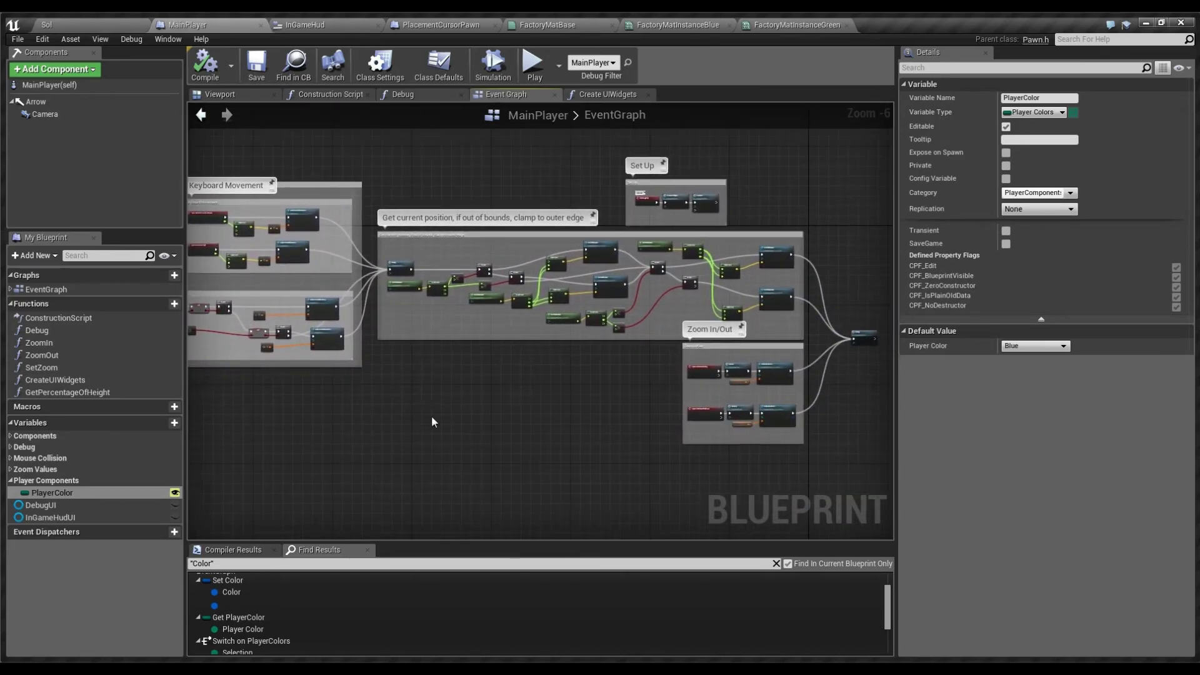
left_click(322, 23)
scroll(644, 344, "down", 6)
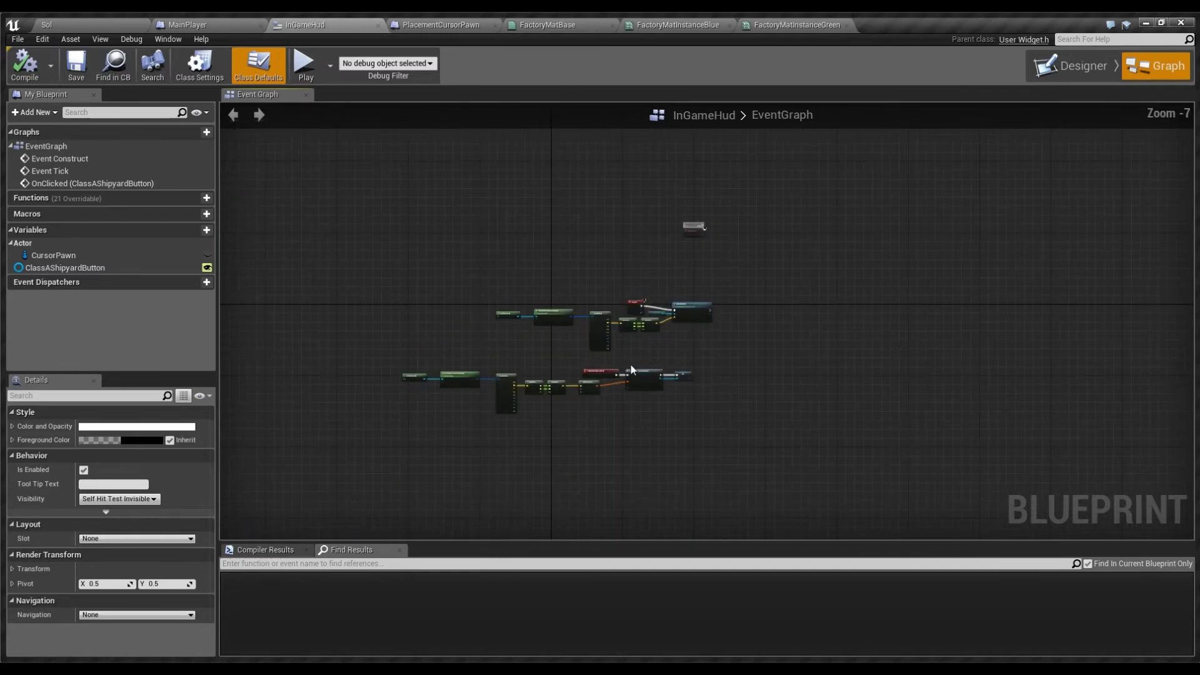
left_click(524, 24)
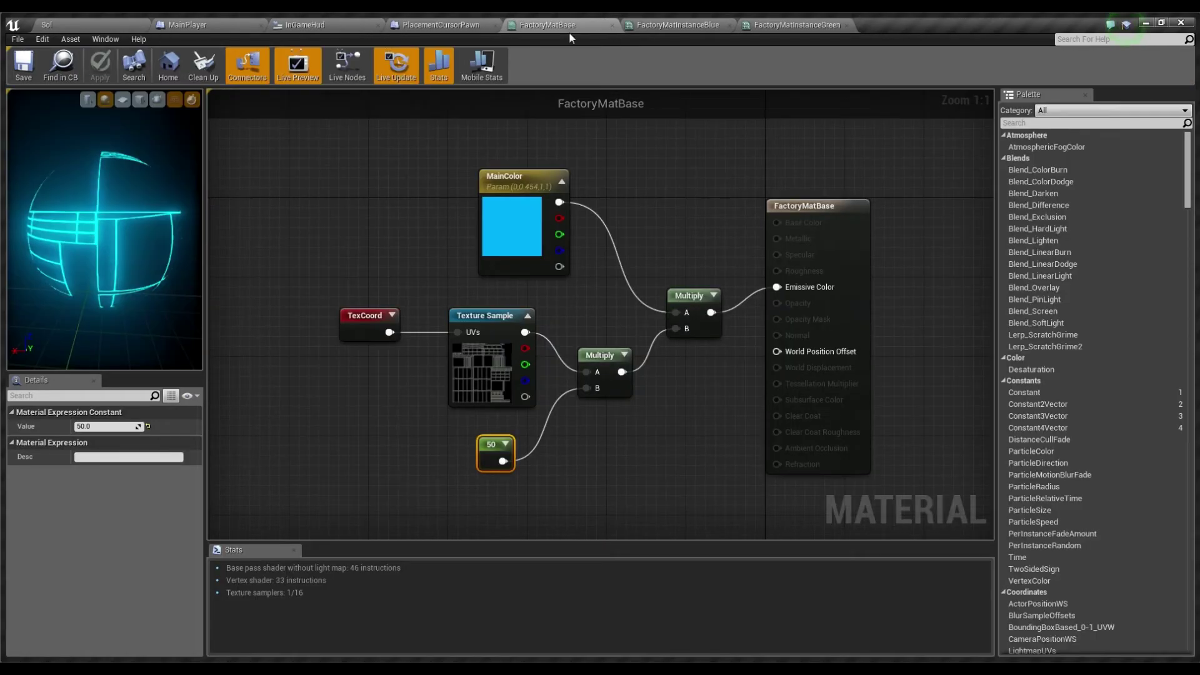
left_click(658, 19)
left_click(789, 18)
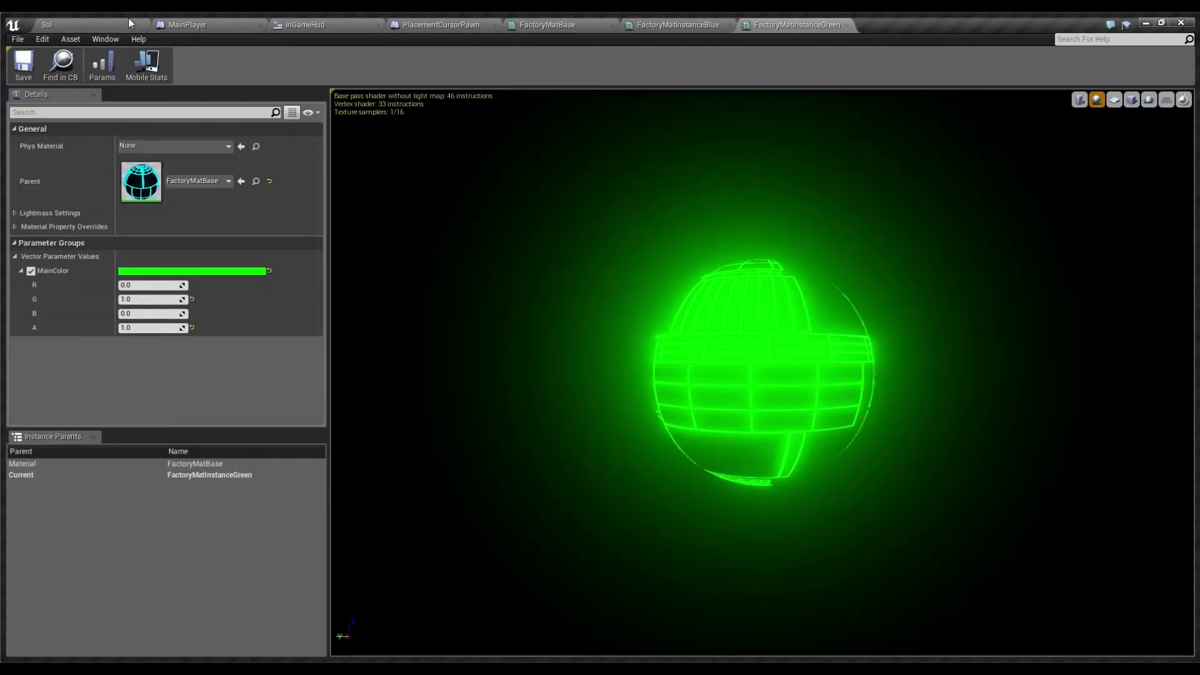
- Return to the Sol level, start a play session and test moving the player camera across the grid in all directions
left_click(119, 19)
mouse_move(580, 265)
right_mouse_down()
mouse_move(599, 277)
mouse_move(519, 204)
mouse_move(696, 338)
mouse_move(634, 312)
mouse_move(749, 319)
mouse_move(749, 220)
mouse_move(614, 192)
mouse_move(738, 190)
mouse_move(819, 212)
mouse_move(643, 319)
mouse_move(576, 262)
right_mouse_up()
mouse_move(512, 228)
right_mouse_down()
mouse_move(491, 200)
mouse_move(487, 218)
mouse_move(499, 216)
mouse_move(487, 198)
mouse_move(503, 205)
mouse_move(510, 240)
mouse_move(521, 234)
mouse_move(503, 226)
right_mouse_up()
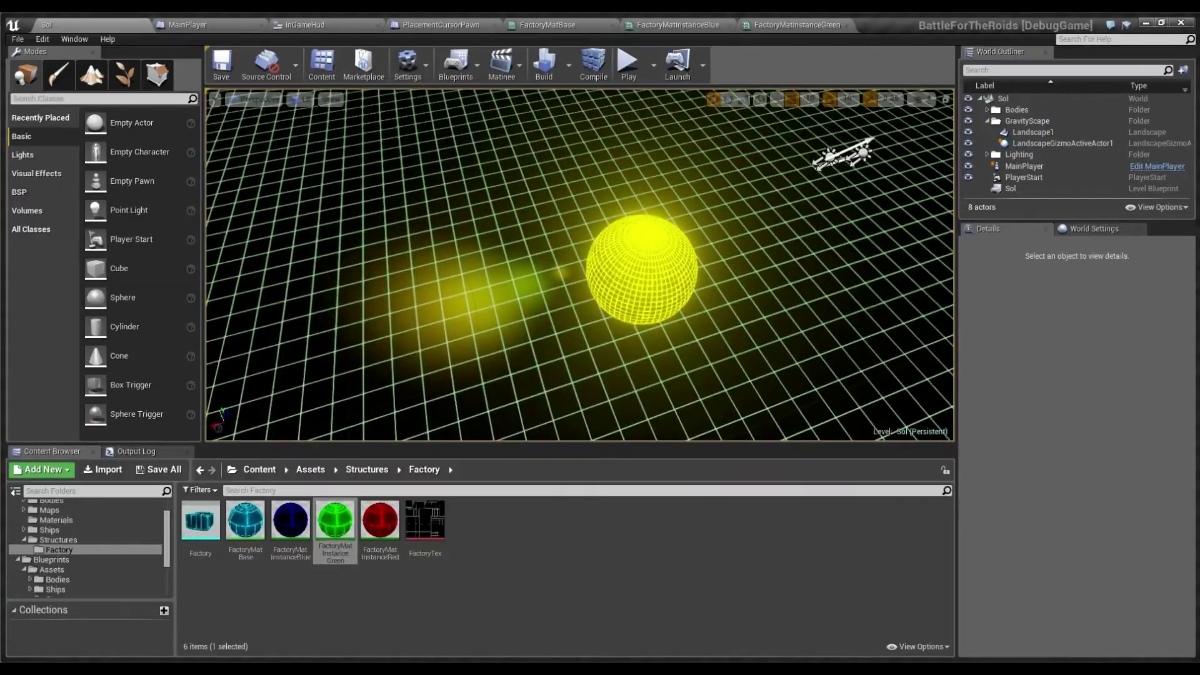
left_click(631, 76)
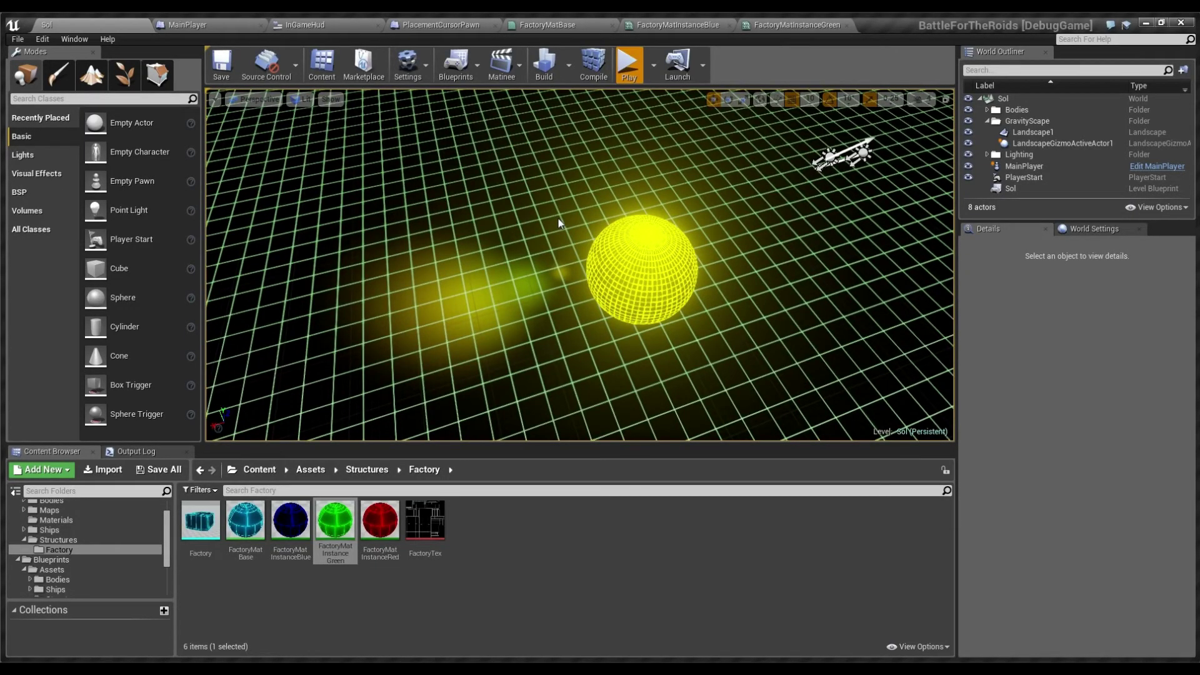
key("w")
key("d")
key("a")
key("w")
key("w")
key("s")
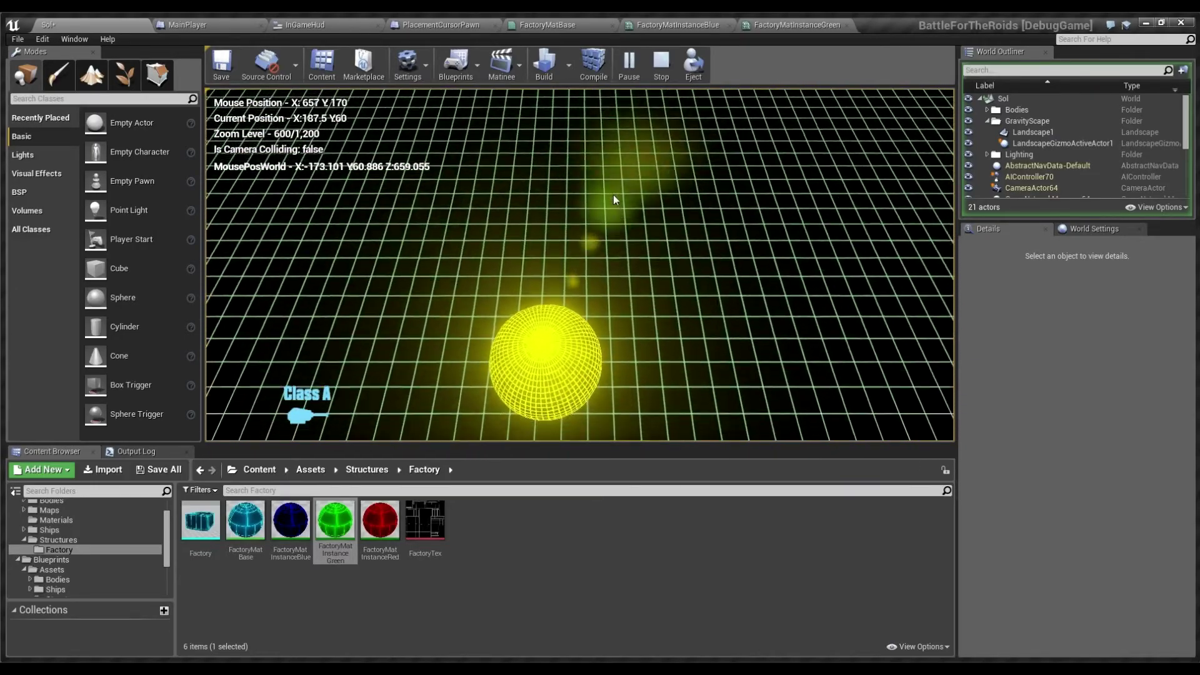
key("s")
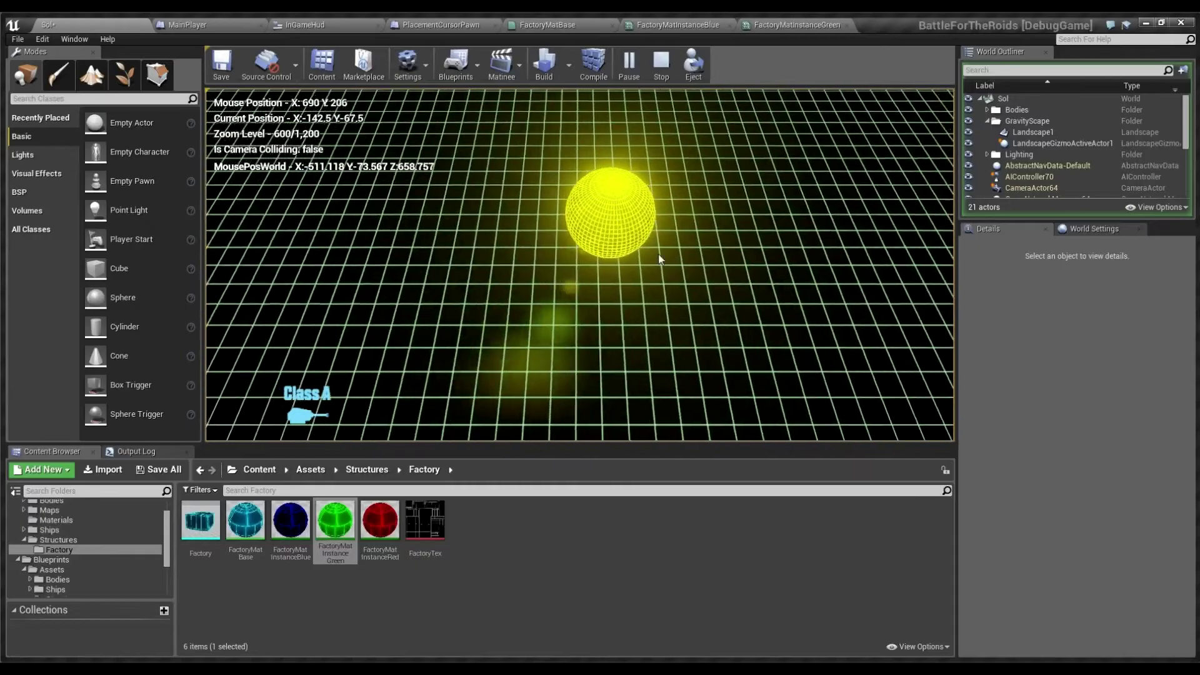
key("d")
- Test the in-game camera's zoom in and out while moving around the yellow sphere
scroll(619, 312, "up", 13)
key("w")
scroll(612, 314, "up", 7)
scroll(613, 318, "down", 20)
scroll(606, 300, "up", 5)
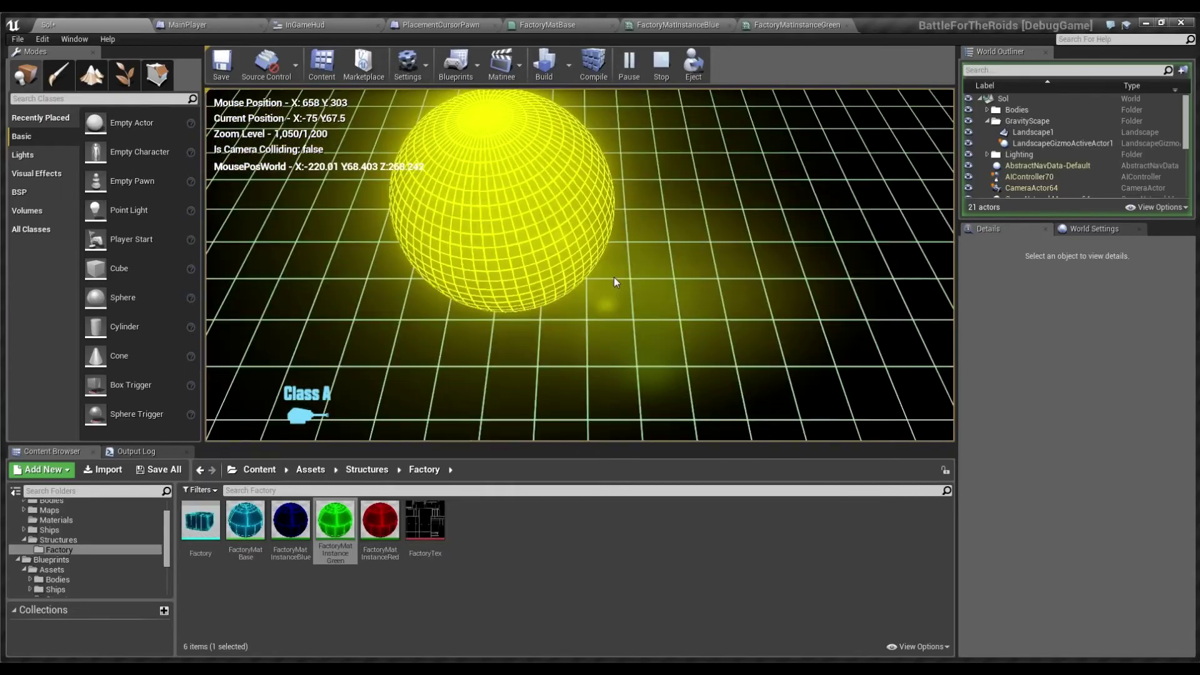
scroll(613, 282, "down", 6)
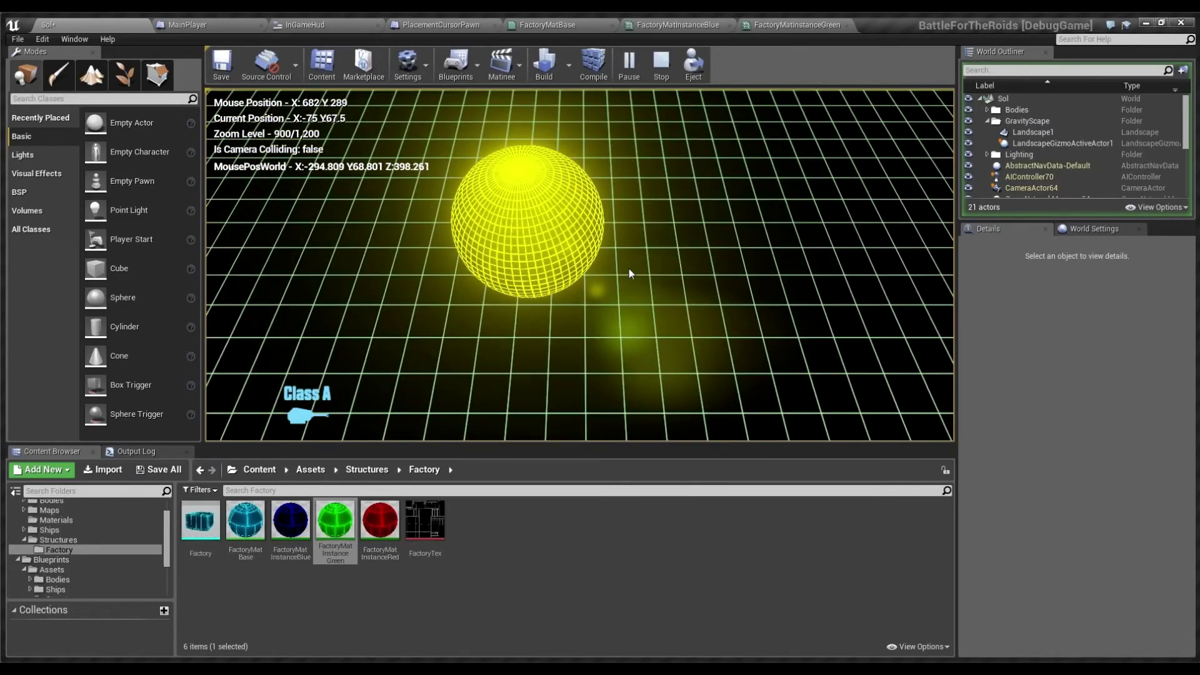
key("w")
key("d")
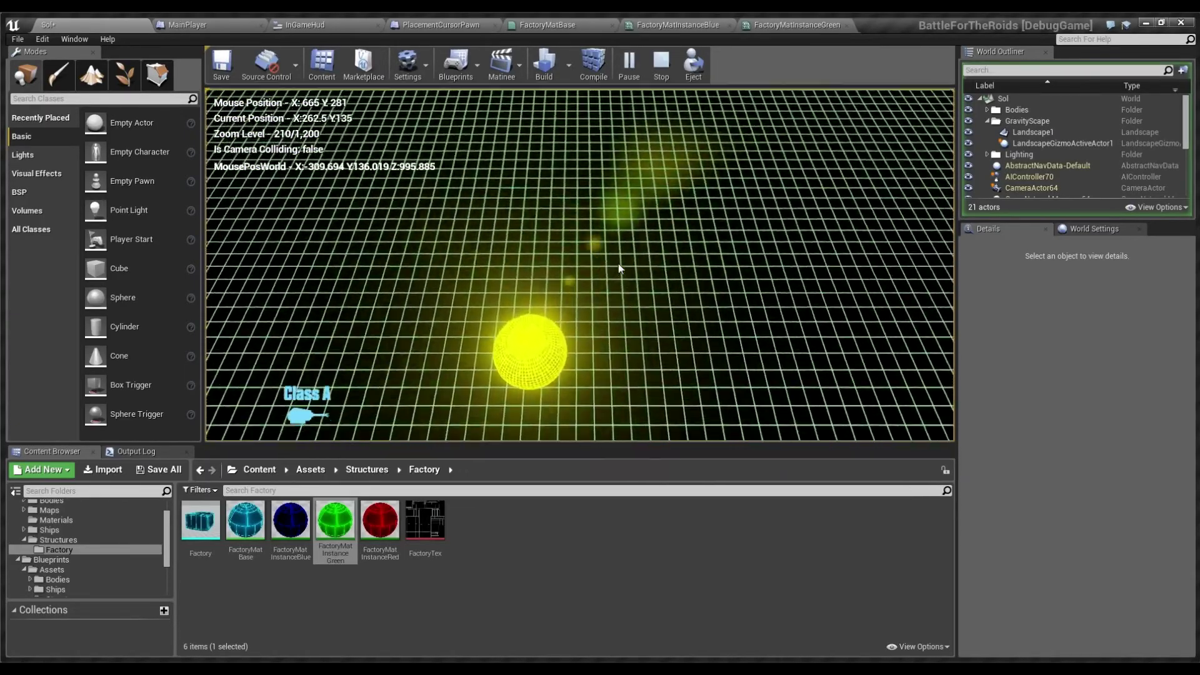
key("s")
key("a")
scroll(592, 275, "down", 7)
key("d")
key("a")
key("s")
key("d")
scroll(594, 277, "up", 6)
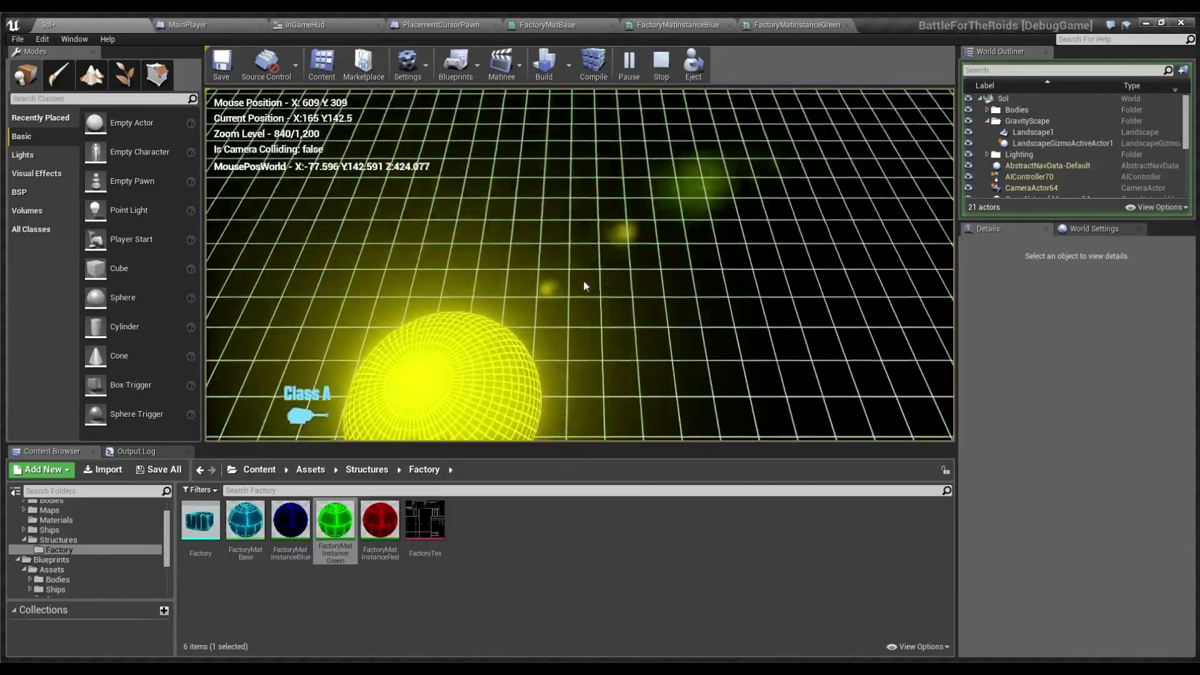
key("w")
scroll(583, 280, "up", 5)
key("s")
scroll(583, 280, "down", 12)
key("a")
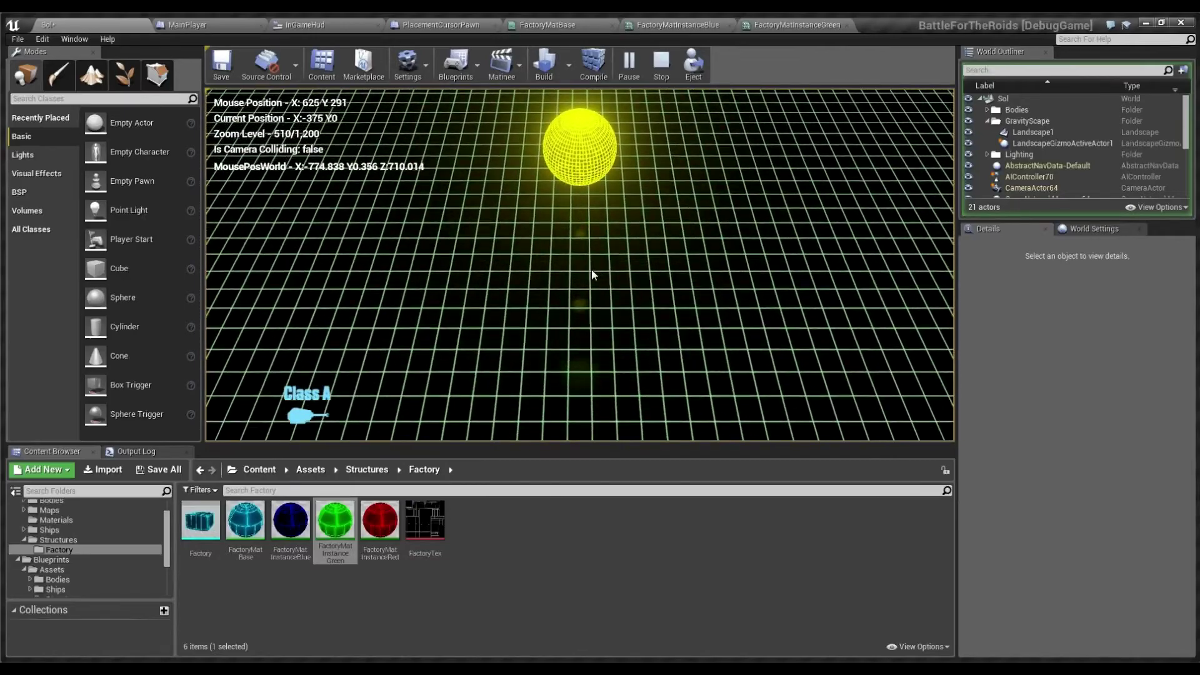
scroll(591, 268, "down", 2)
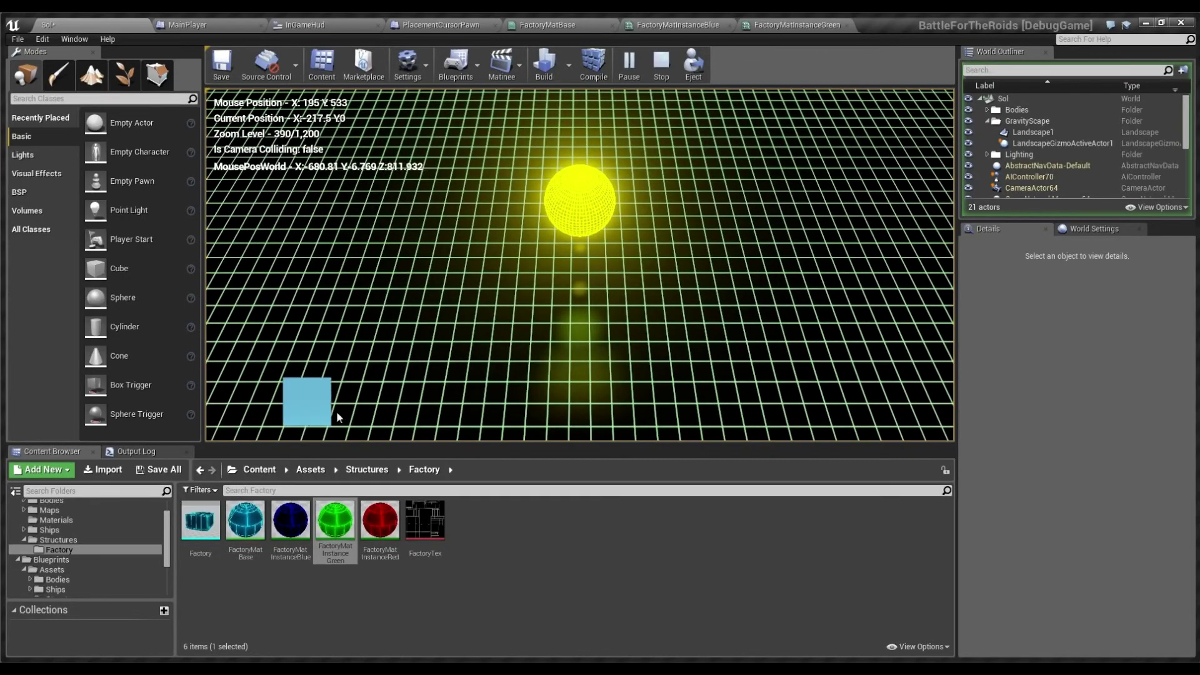
- Test placing a Class A factory on the grid in the running game, inspect it up close, and end the play session
left_click(312, 398)
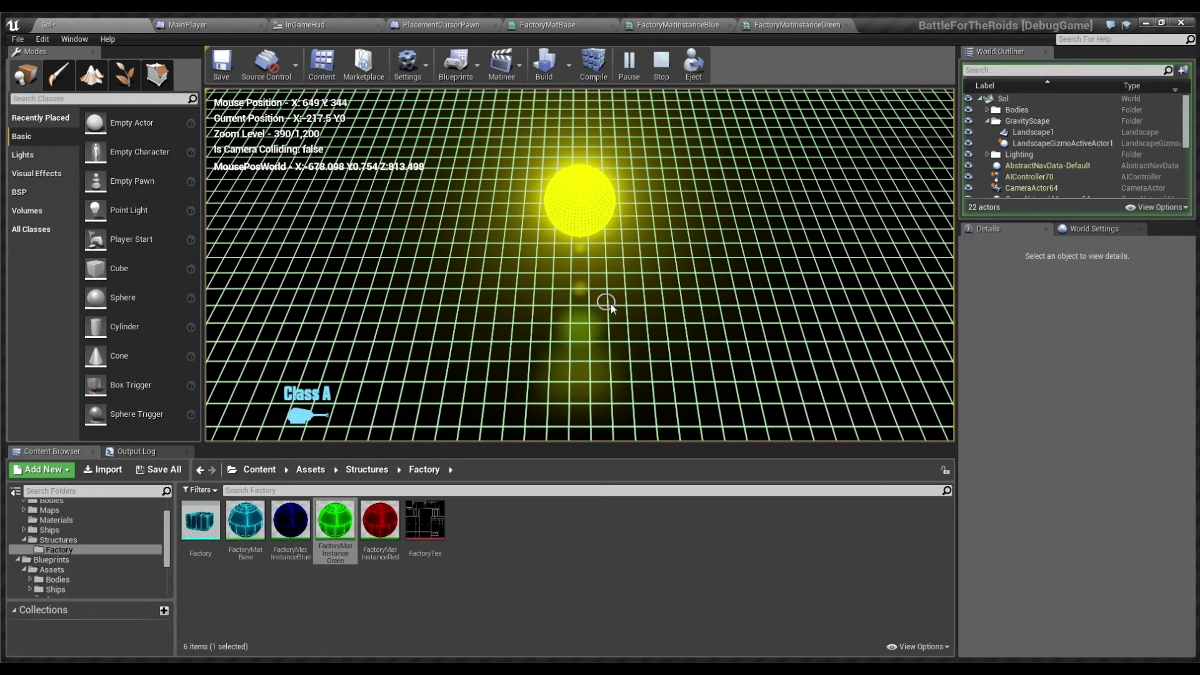
key("d")
key("s")
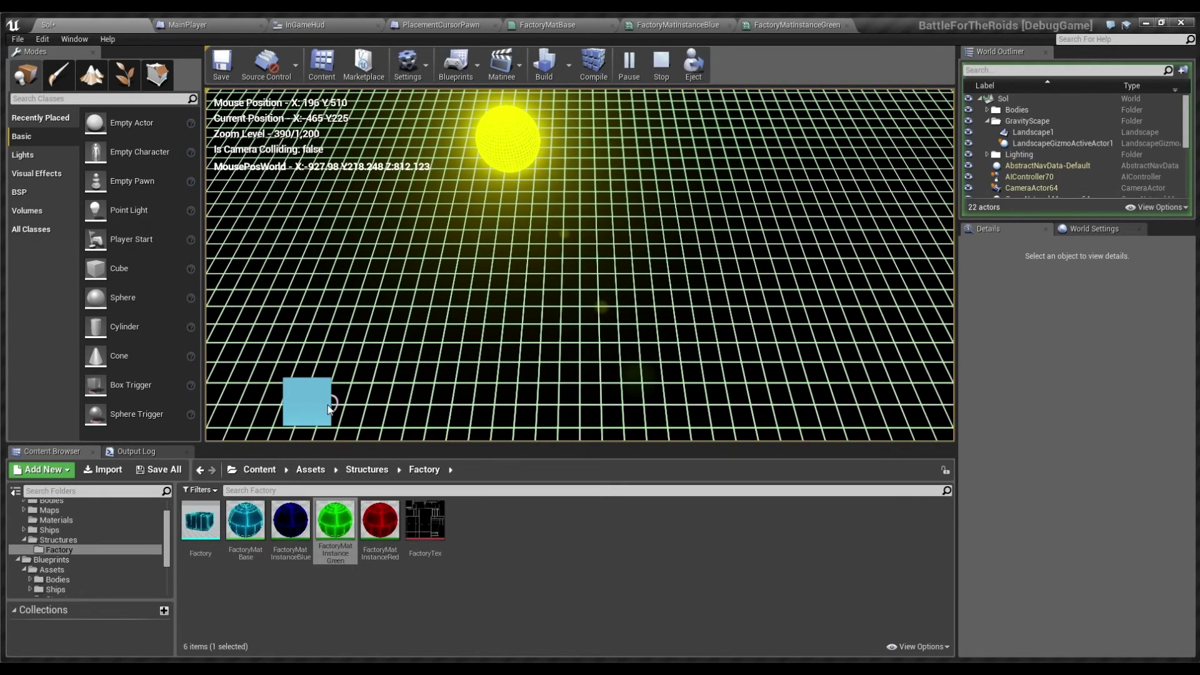
key("a")
scroll(523, 257, "up", 17)
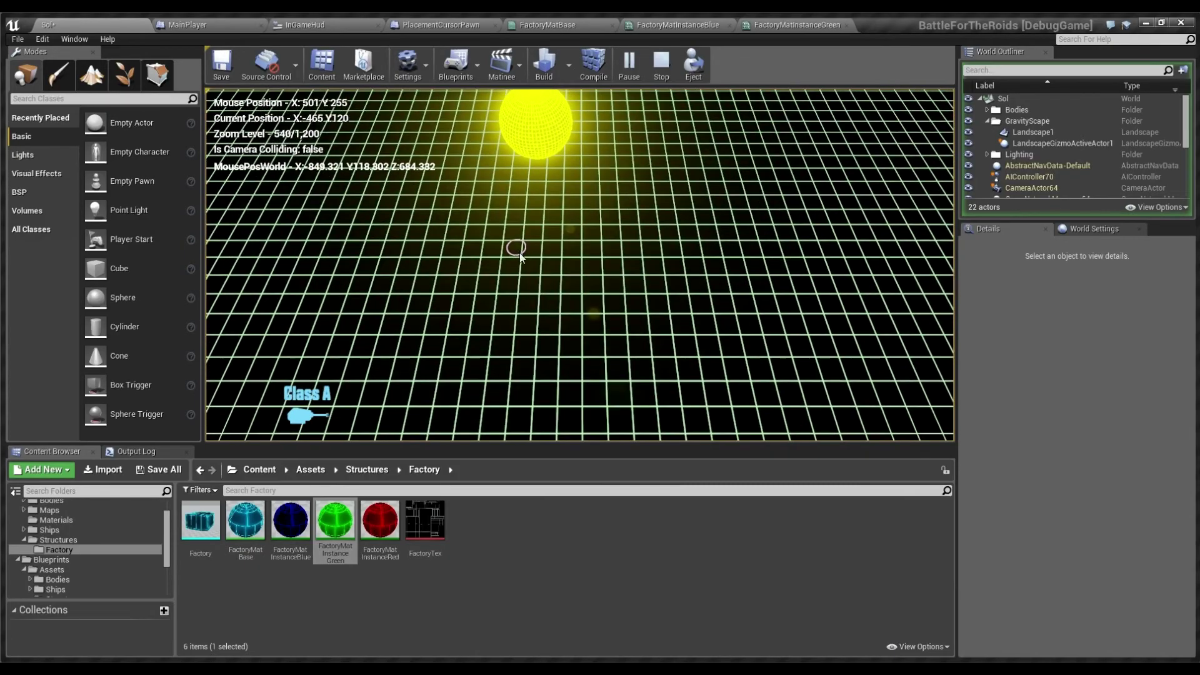
key("a")
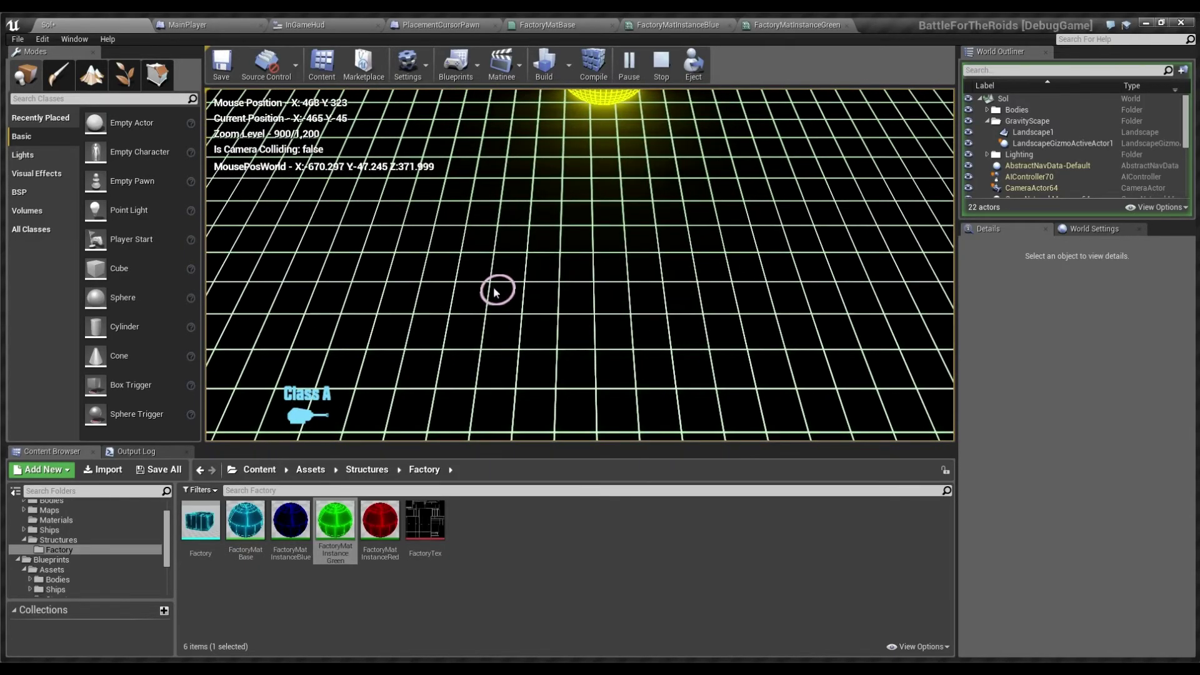
left_click(492, 287)
scroll(518, 348, "up", 3)
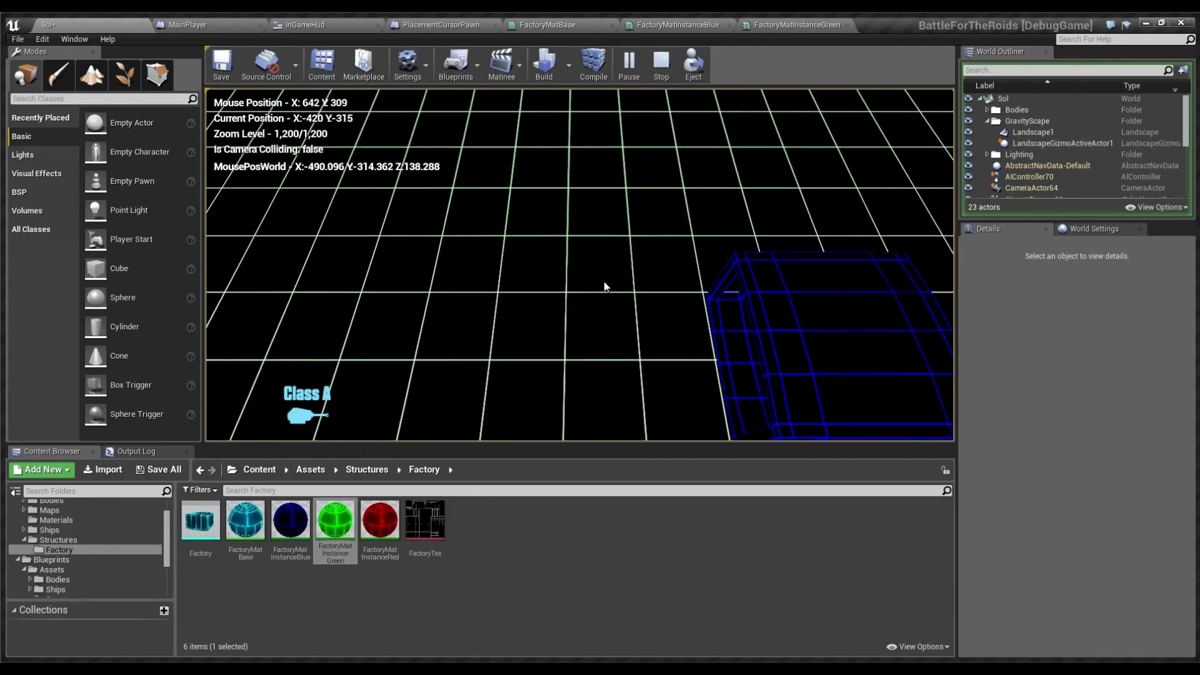
key("s")
key("d")
scroll(466, 277, "down", 3)
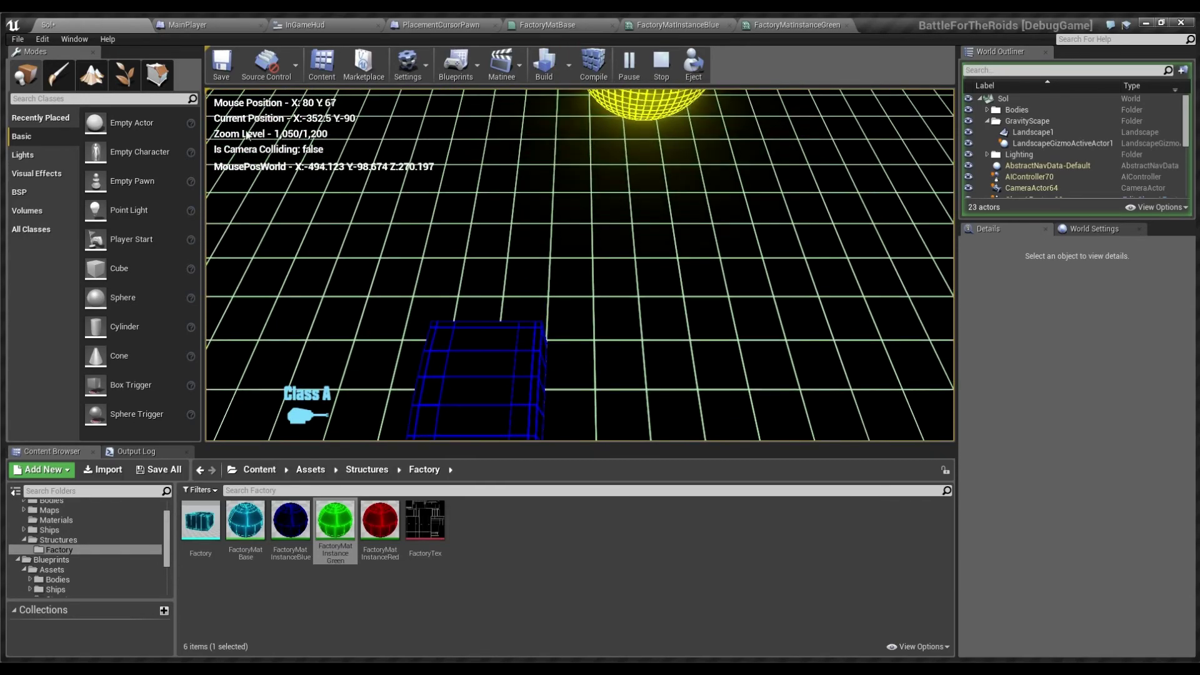
left_click(661, 62)
- Set the MainPlayer actor's Player Color to Green and save the Sol level
key("s")
right_click_drag(542, 234, 450, 250)
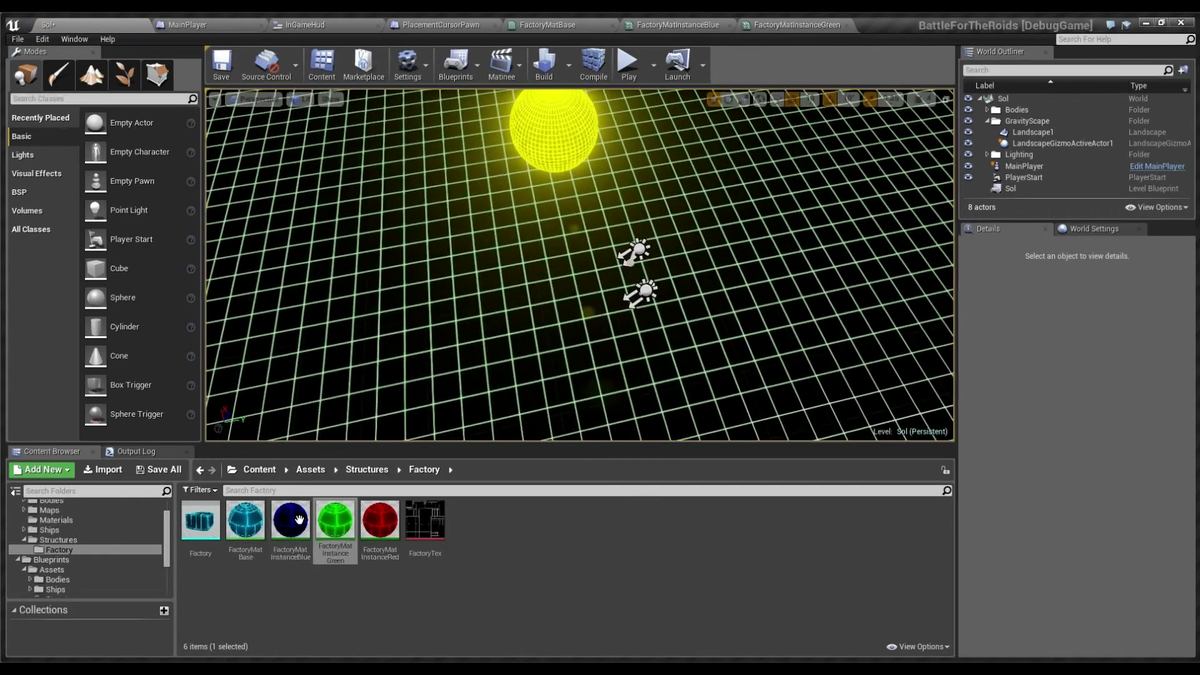
right_click_drag(718, 418, 887, 200)
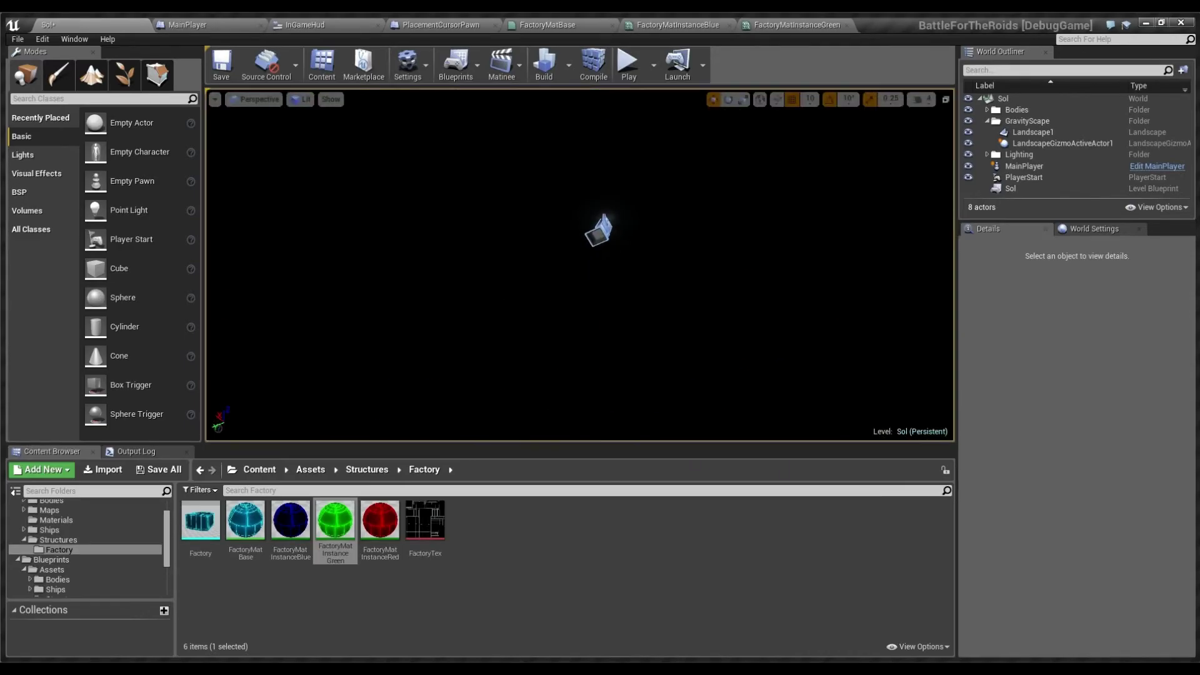
left_click(1025, 166)
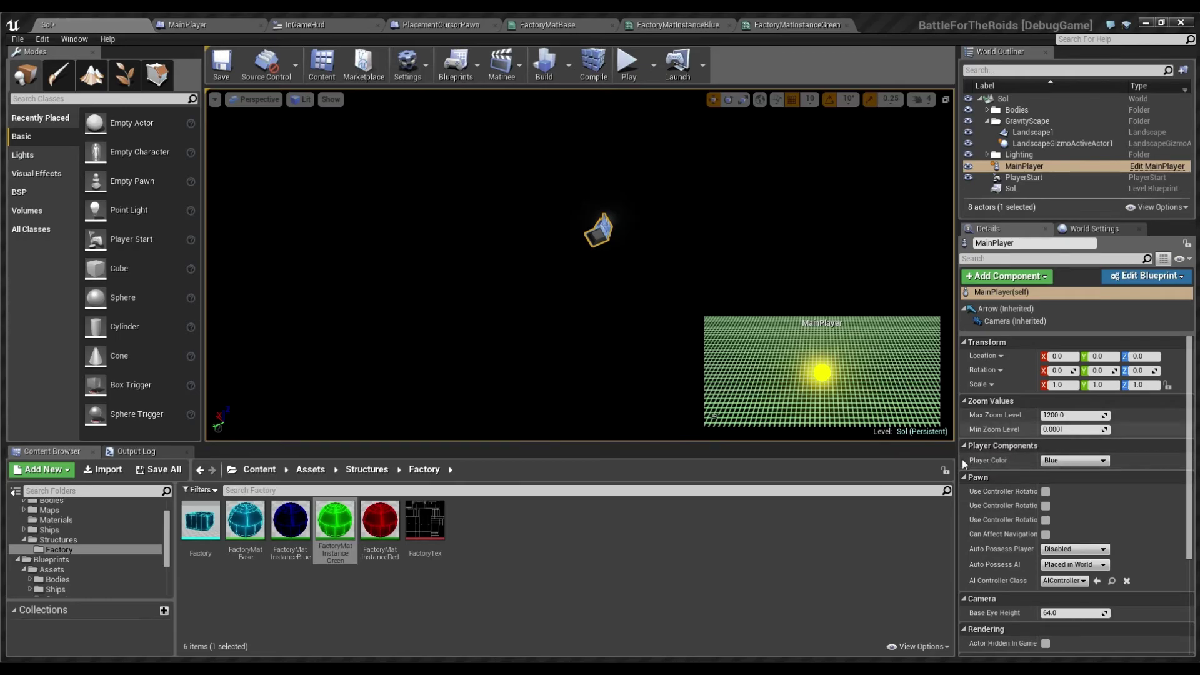
left_click(1055, 477)
right_click_drag(708, 319, 634, 418)
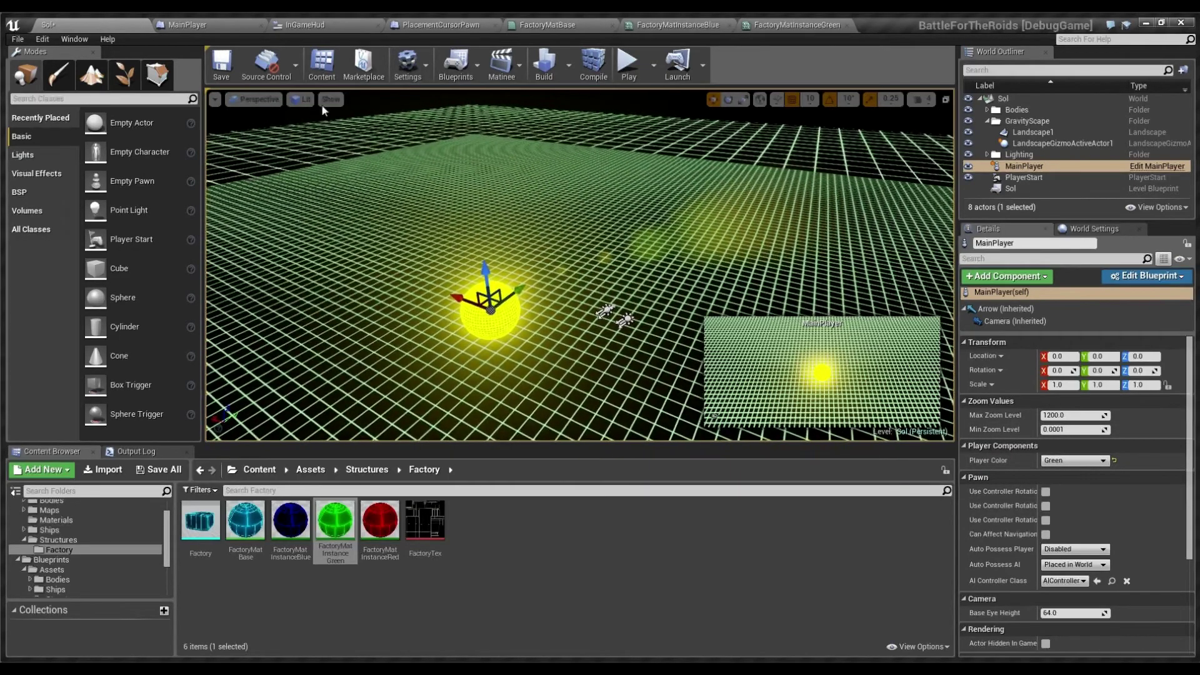
left_click(221, 65)
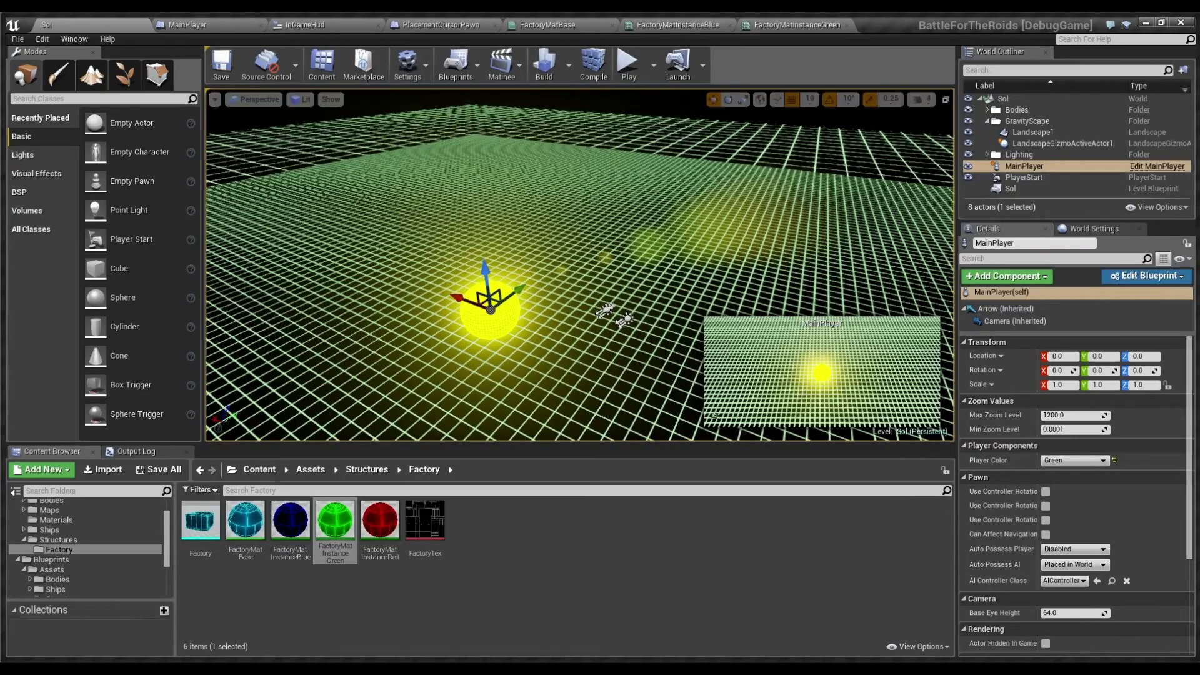
- Play the level again, place a Class A factory to check its colour up close, and end the play session
left_click(630, 76)
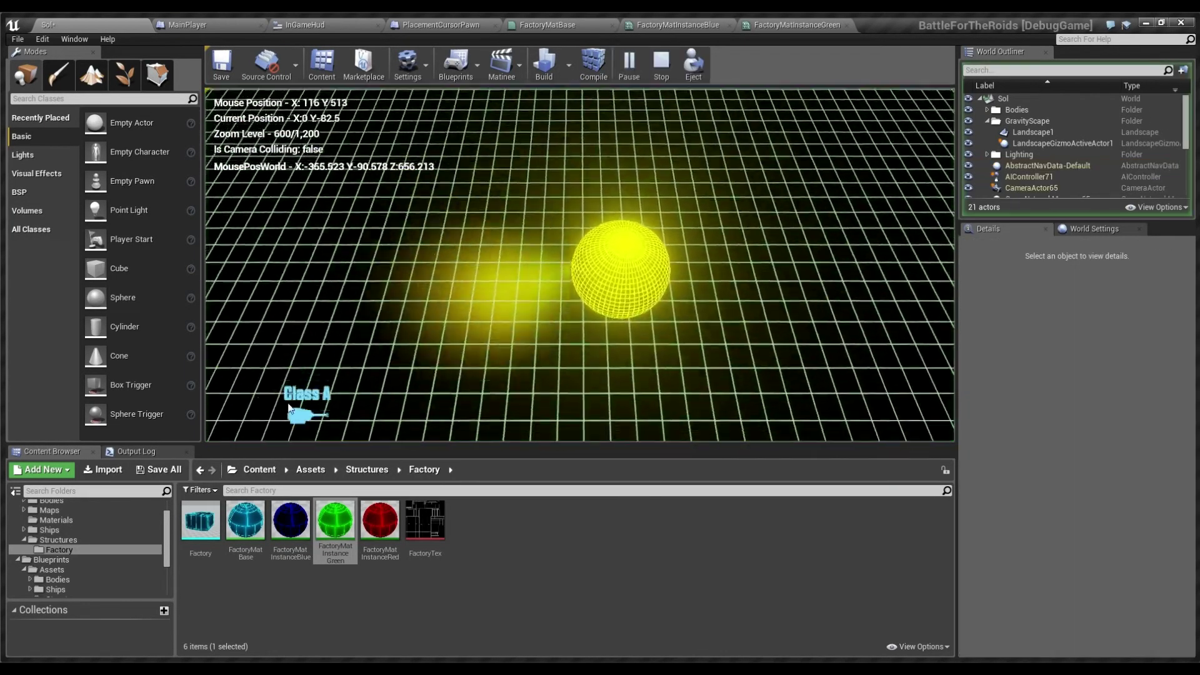
left_click(310, 399)
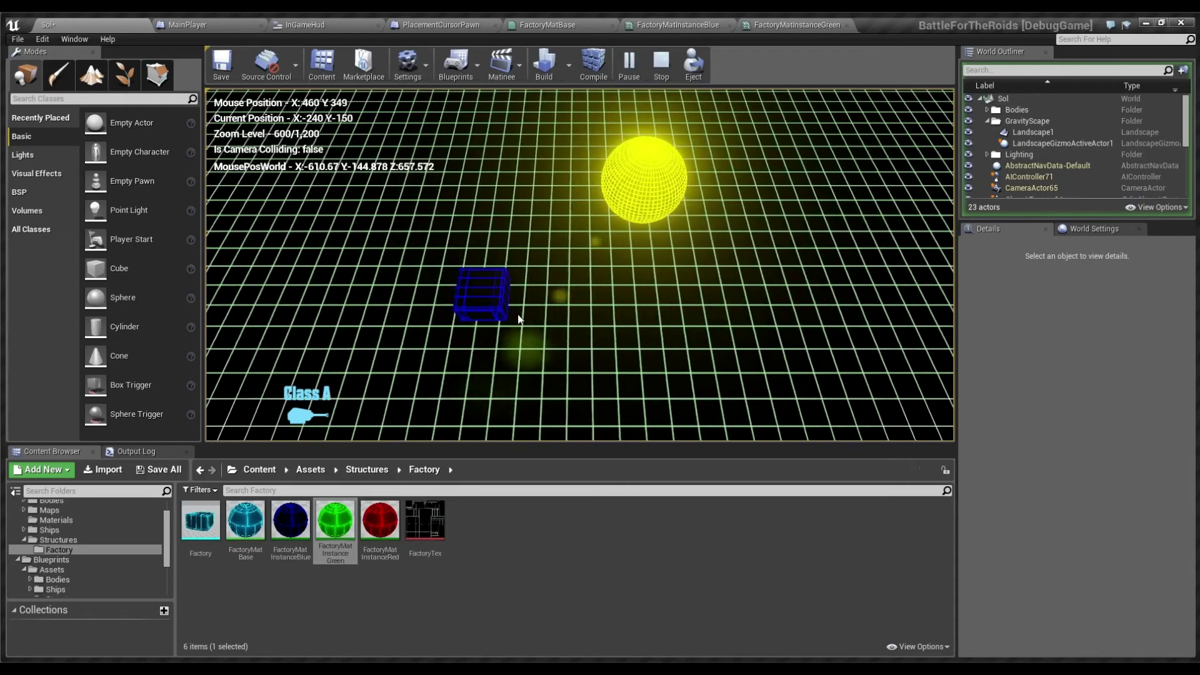
scroll(562, 299, "up", 5)
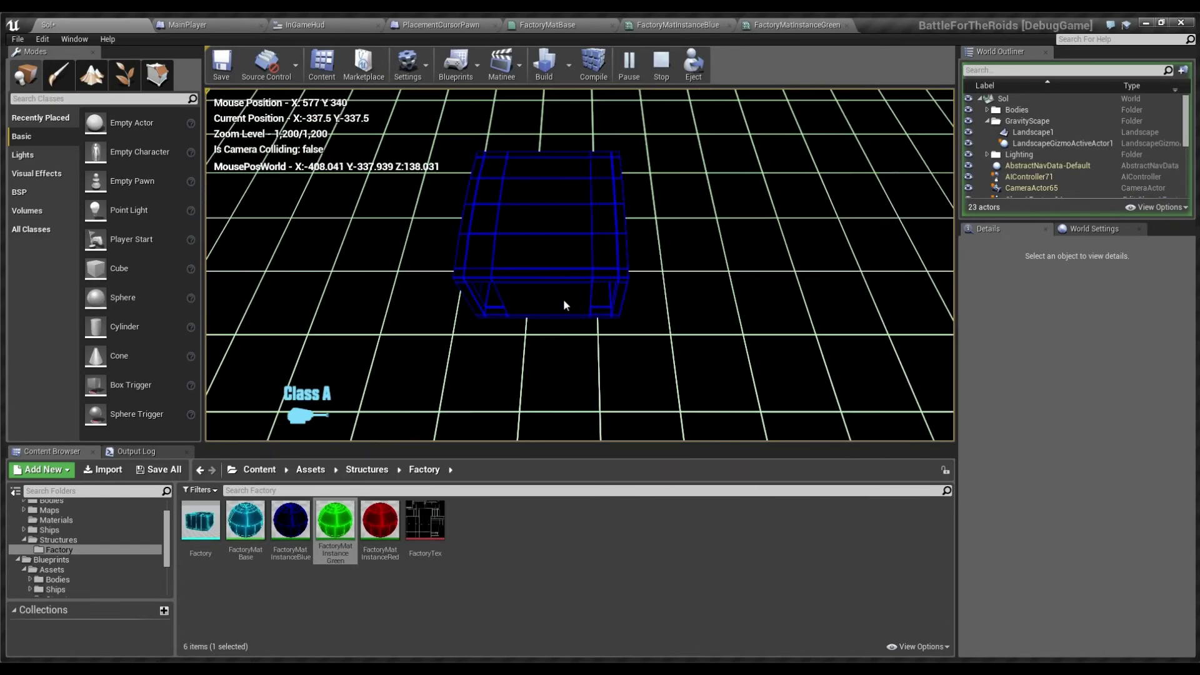
scroll(565, 289, "down", 3)
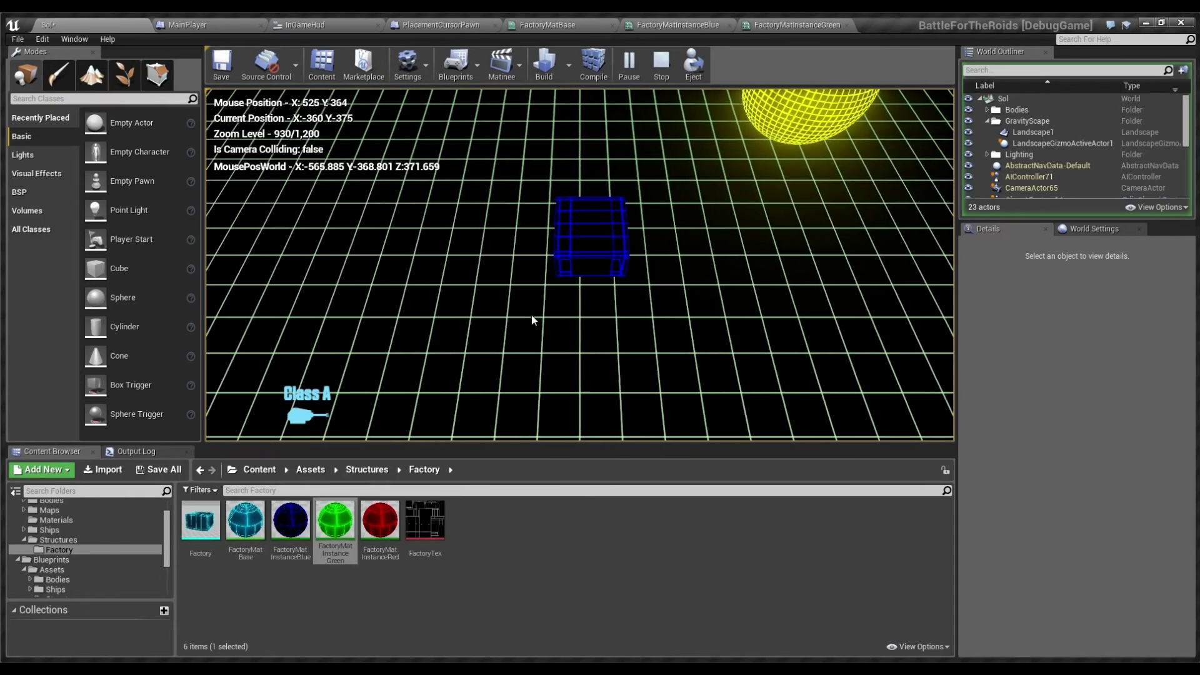
key("Escape")
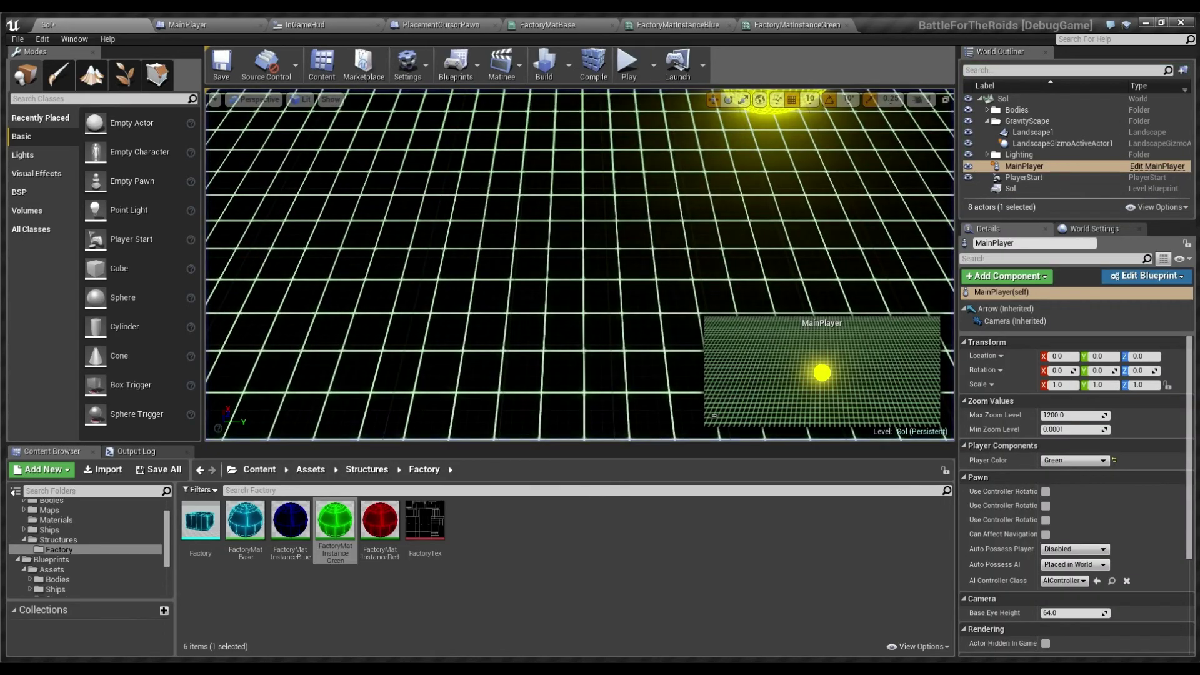
- Check the PlayerColors switch and its three Set Material nodes in the PlacementCursorPawn event graph, and recompile the blueprint
left_click(431, 24)
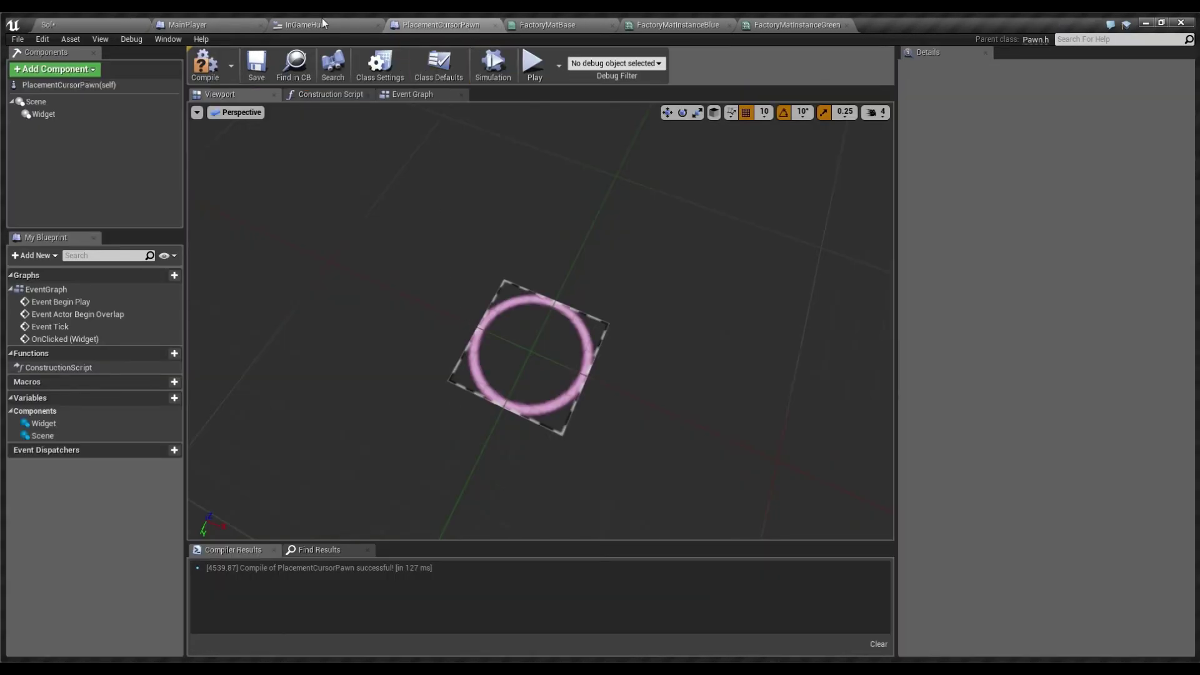
left_click(400, 94)
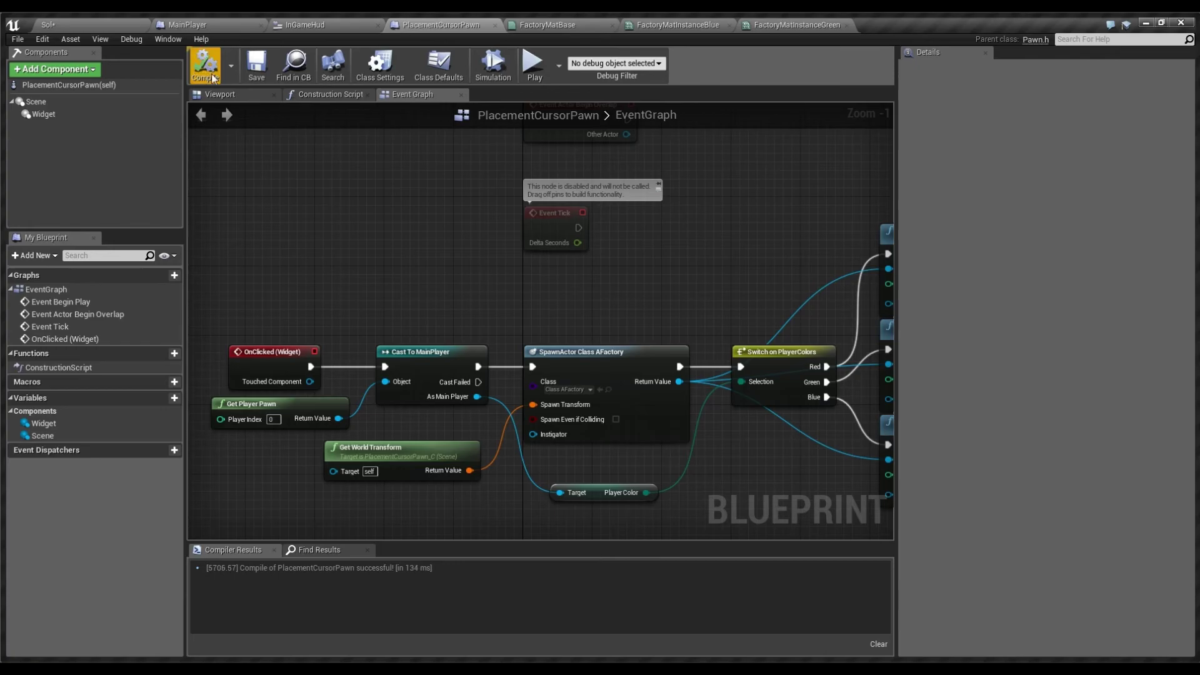
right_click_drag(499, 221, 272, 151)
scroll(568, 239, "up", 1)
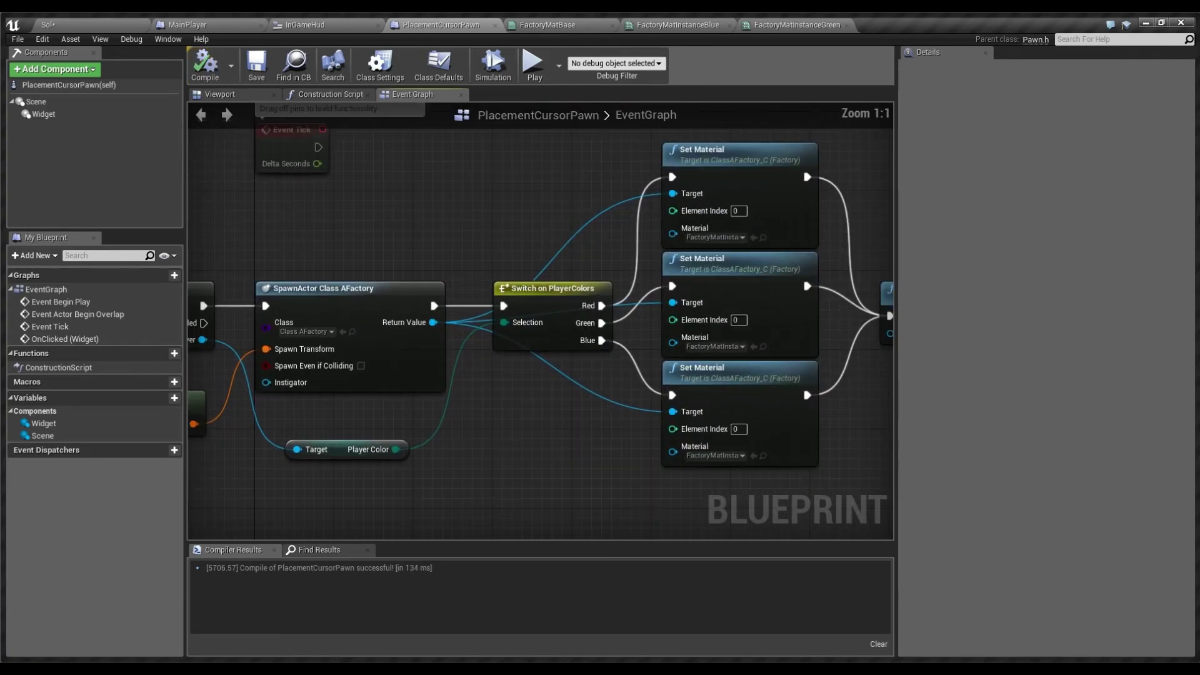
right_click_drag(568, 239, 438, 245)
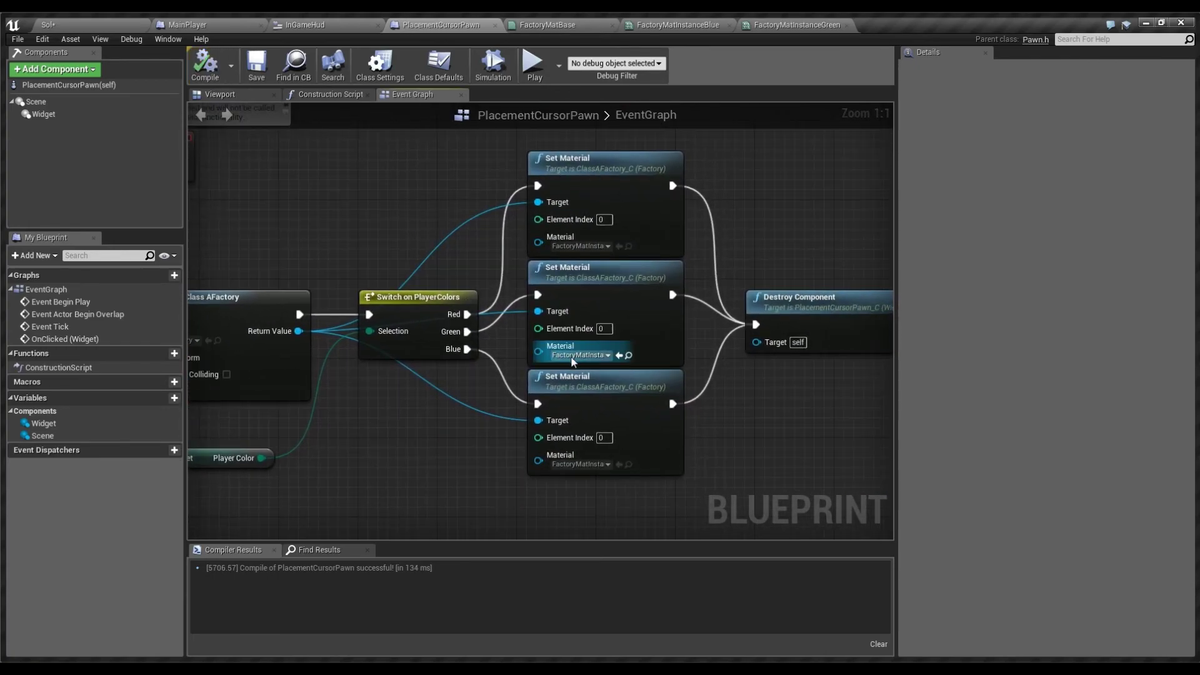
left_click(660, 442)
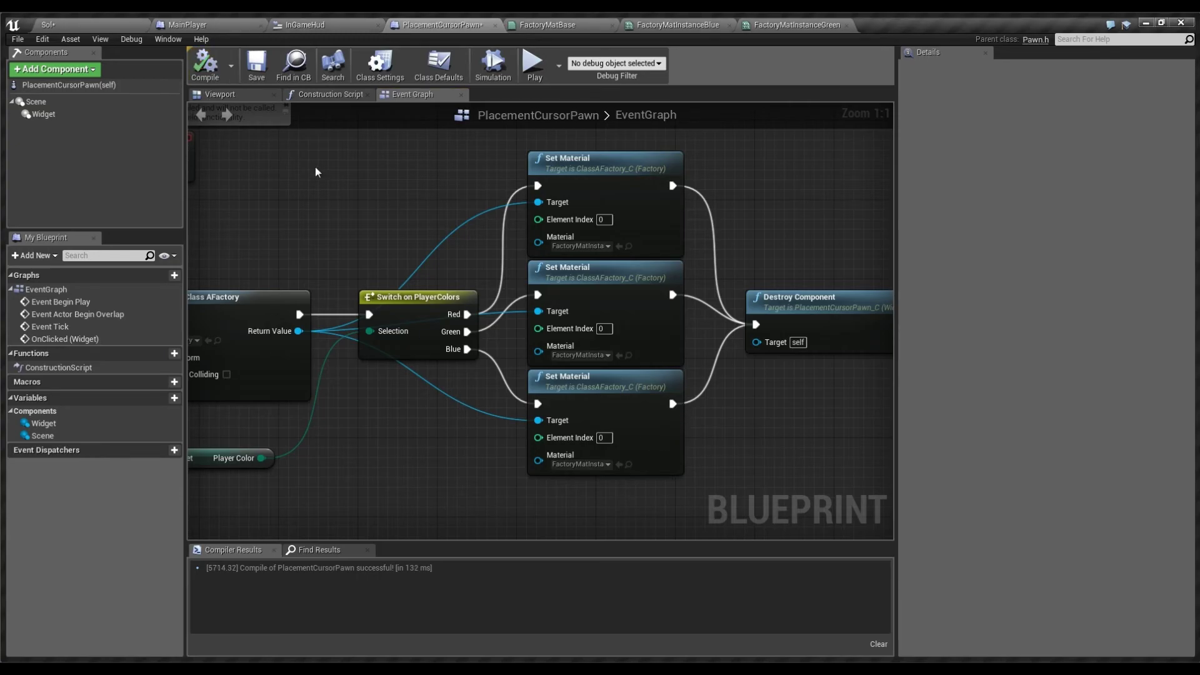
- Run the Sol level, place a Class A factory to check its colour, and stop the session
left_click(98, 22)
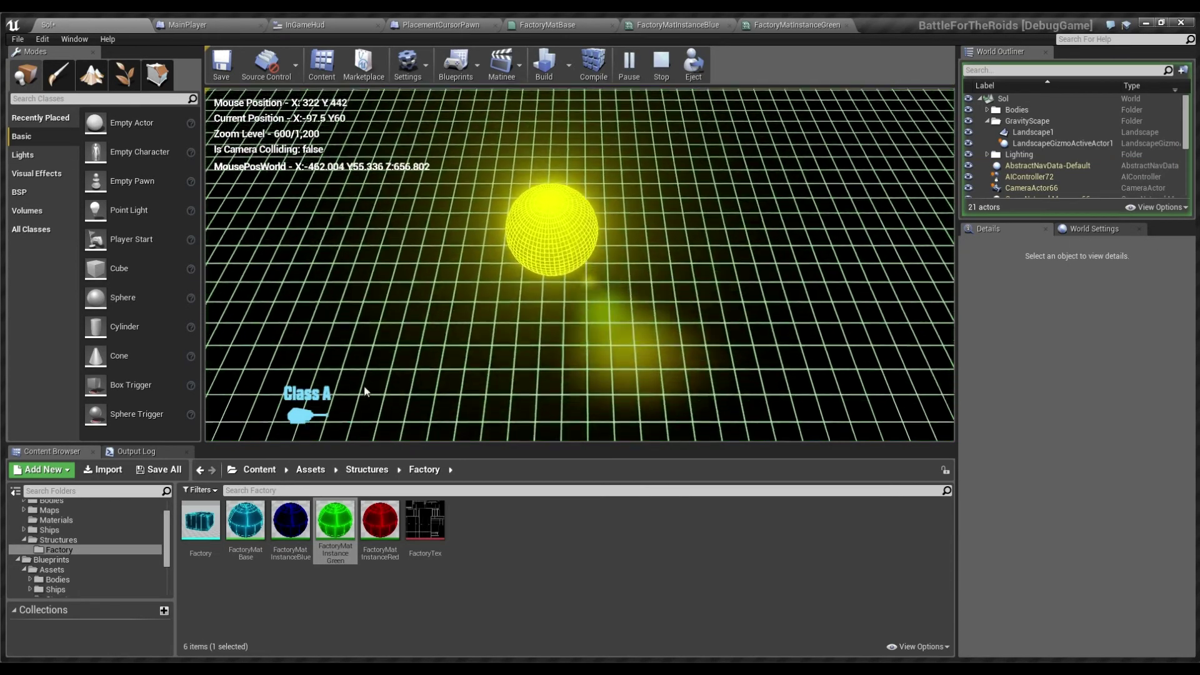
left_click(436, 264)
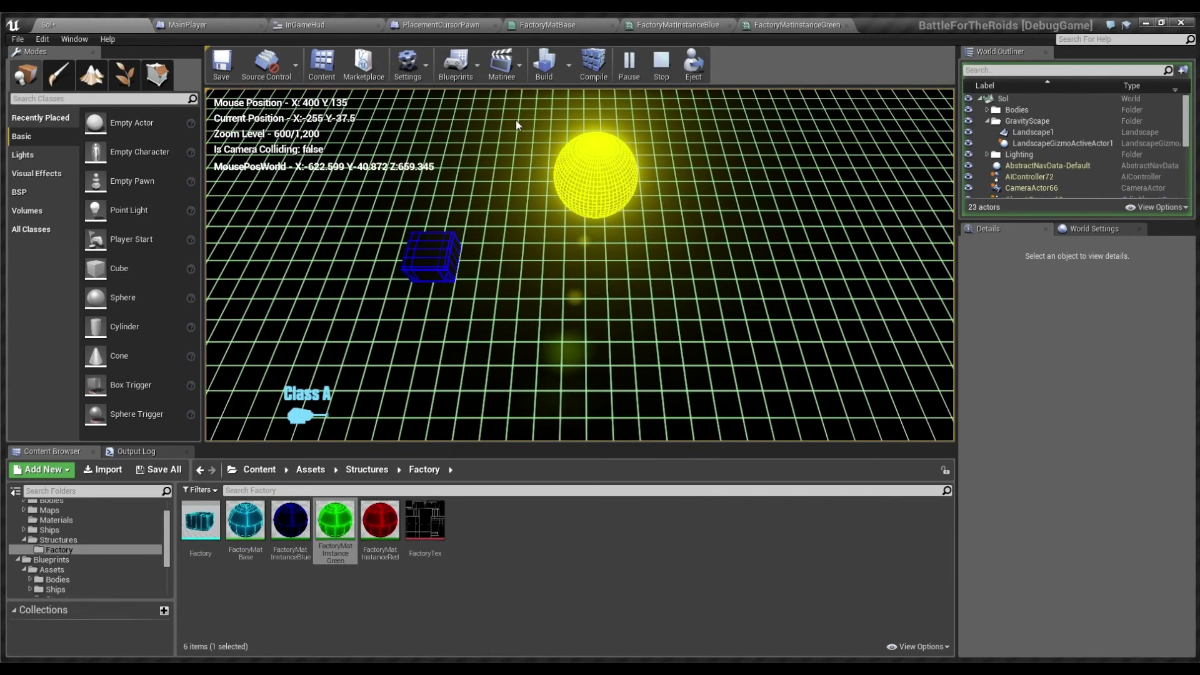
left_click(664, 73)
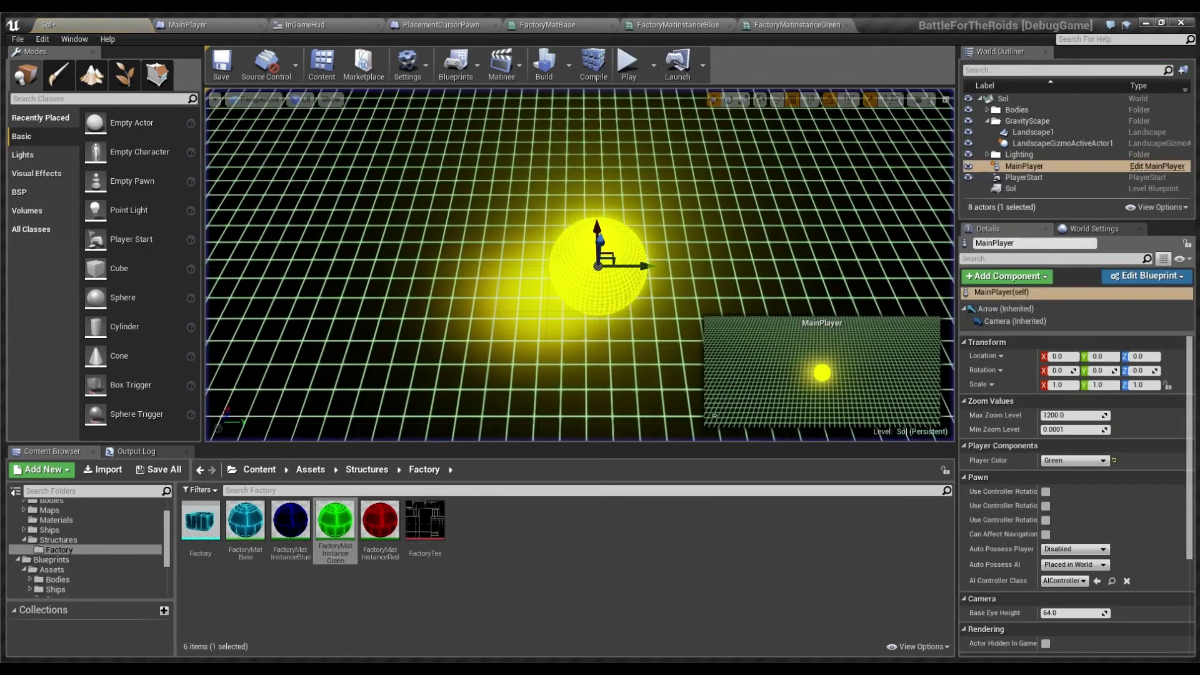
- Add a Set PlayerColor node after Set Zoom in the MainPlayer event graph
left_click(574, 26)
left_click(429, 24)
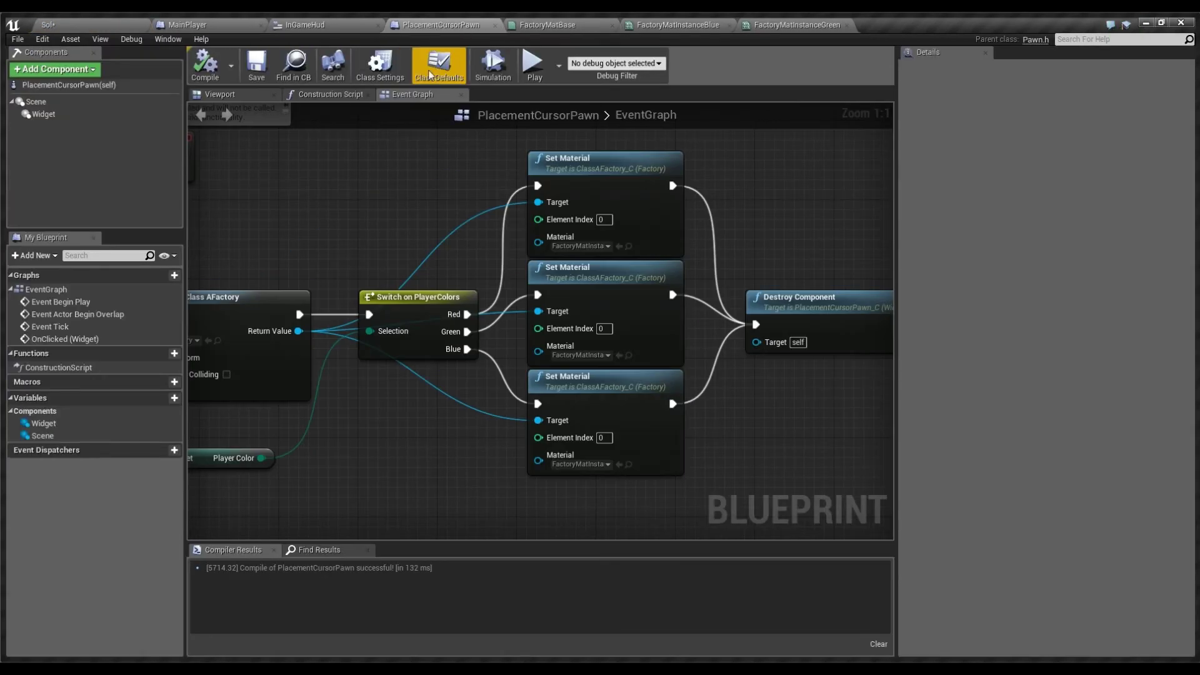
left_click(192, 24)
right_click_drag(512, 150, 327, 198)
scroll(500, 228, "up", 7)
right_click_drag(540, 277, 367, 249)
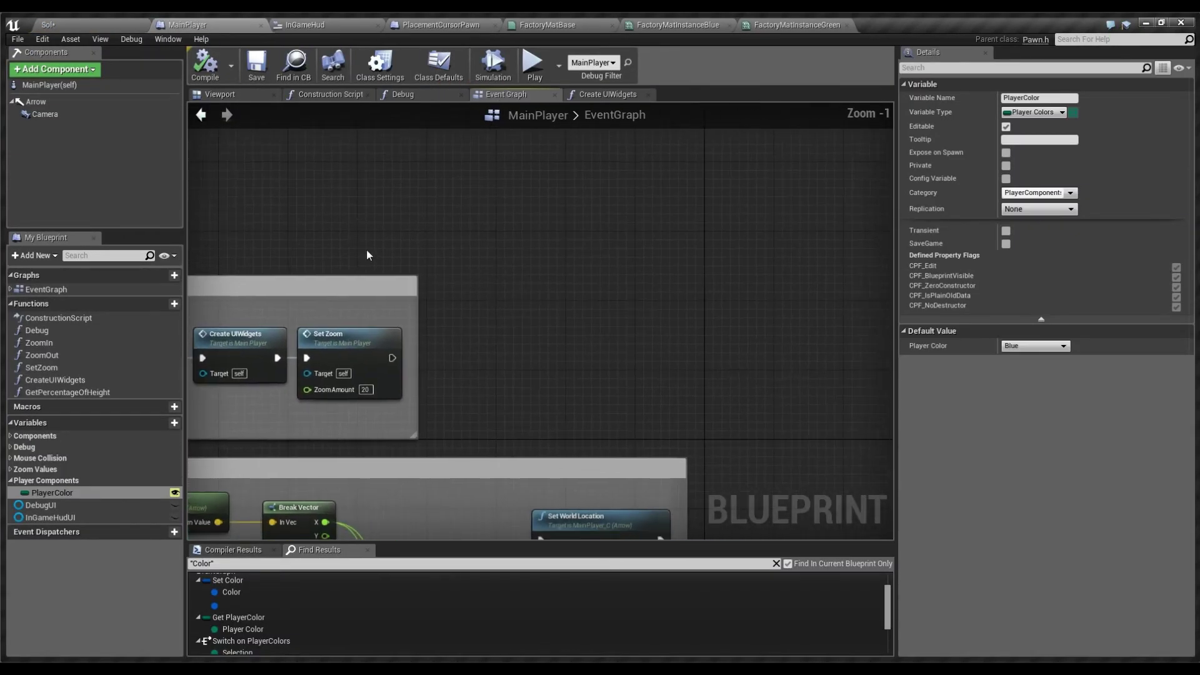
left_click(136, 490)
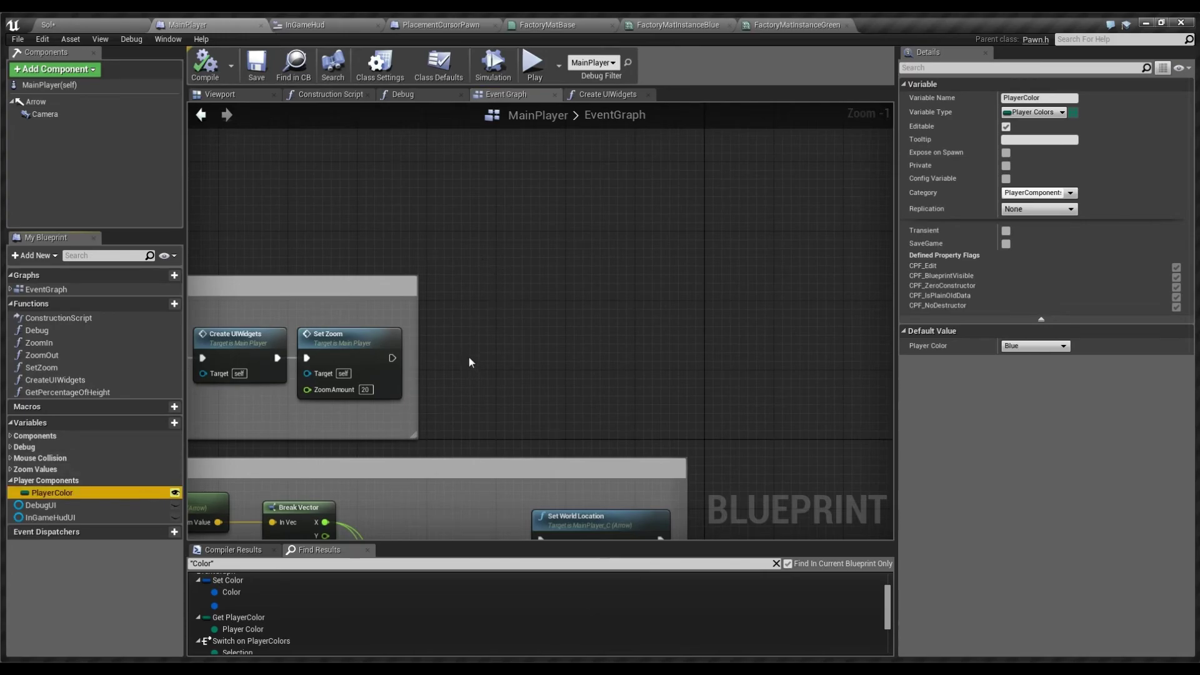
left_click(492, 388)
left_click_drag(543, 363, 517, 355)
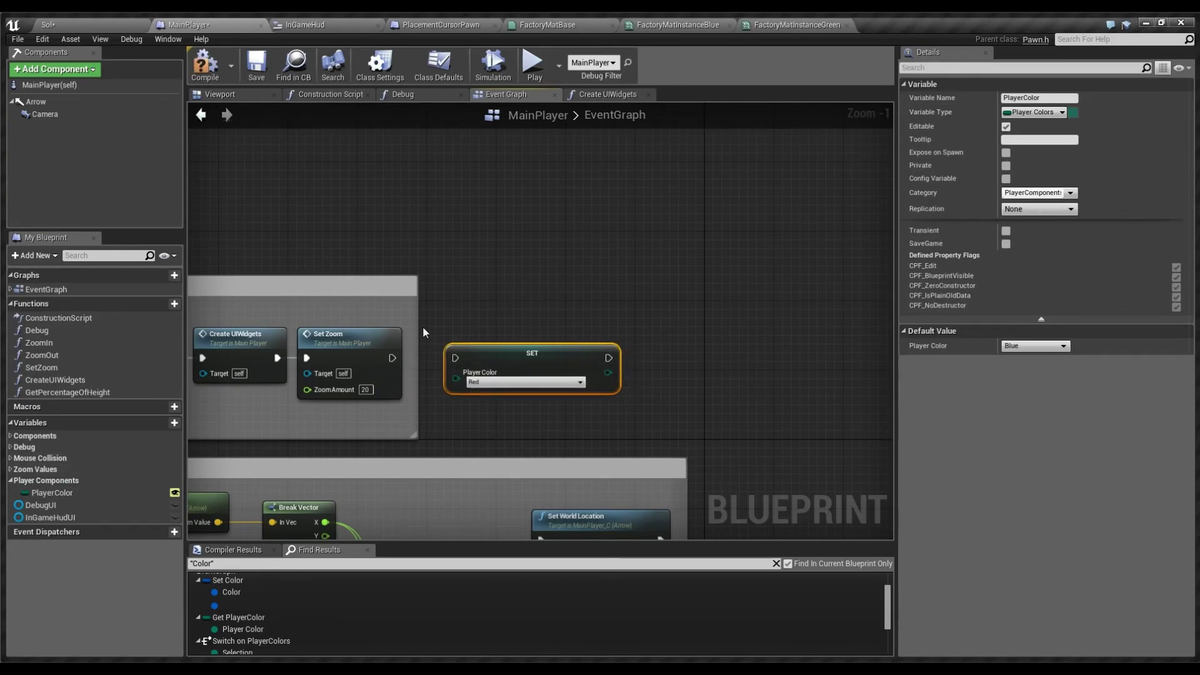
- Widen the Set Up comment around the new node, connect Set Zoom to it, set its Player Color to Green, and compile MainPlayer
left_click_drag(417, 326, 634, 332)
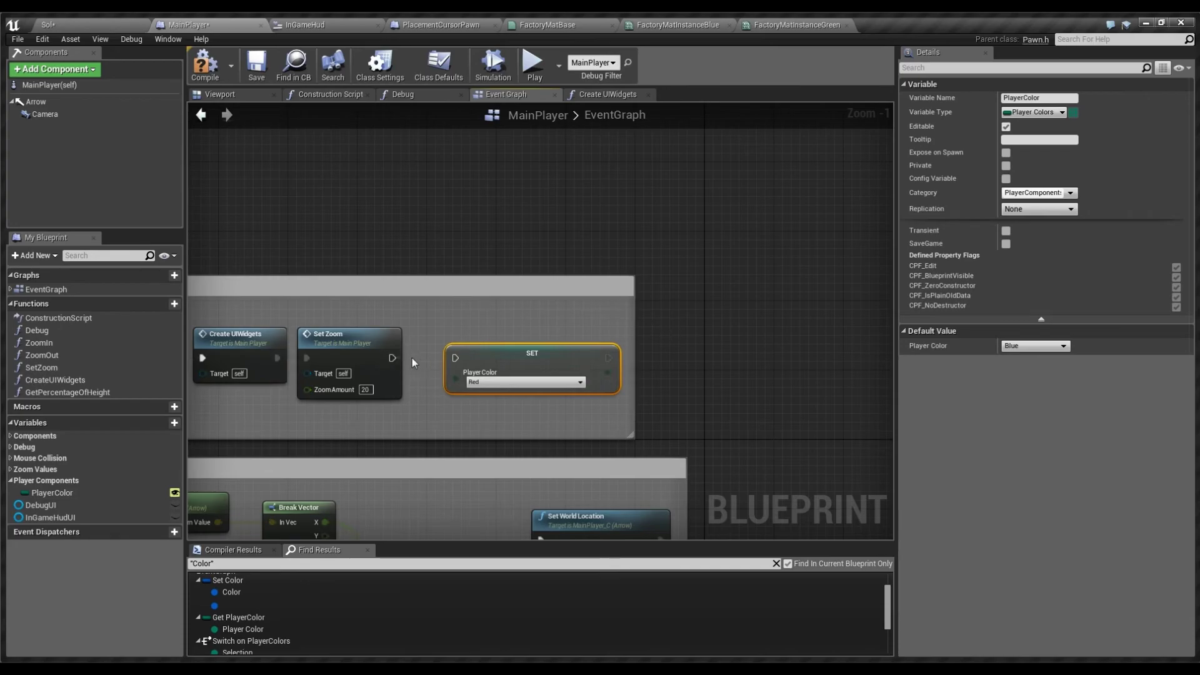
left_click_drag(457, 358, 454, 358)
left_click(472, 324)
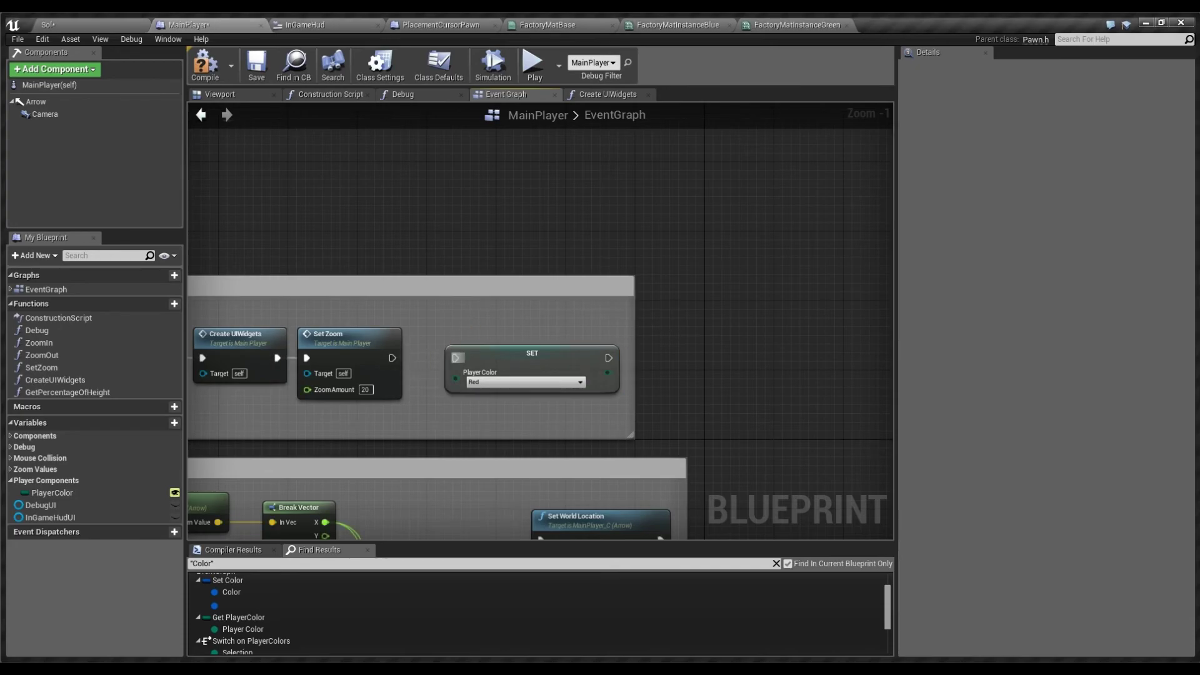
left_click(471, 400)
right_click_drag(373, 408, 524, 385)
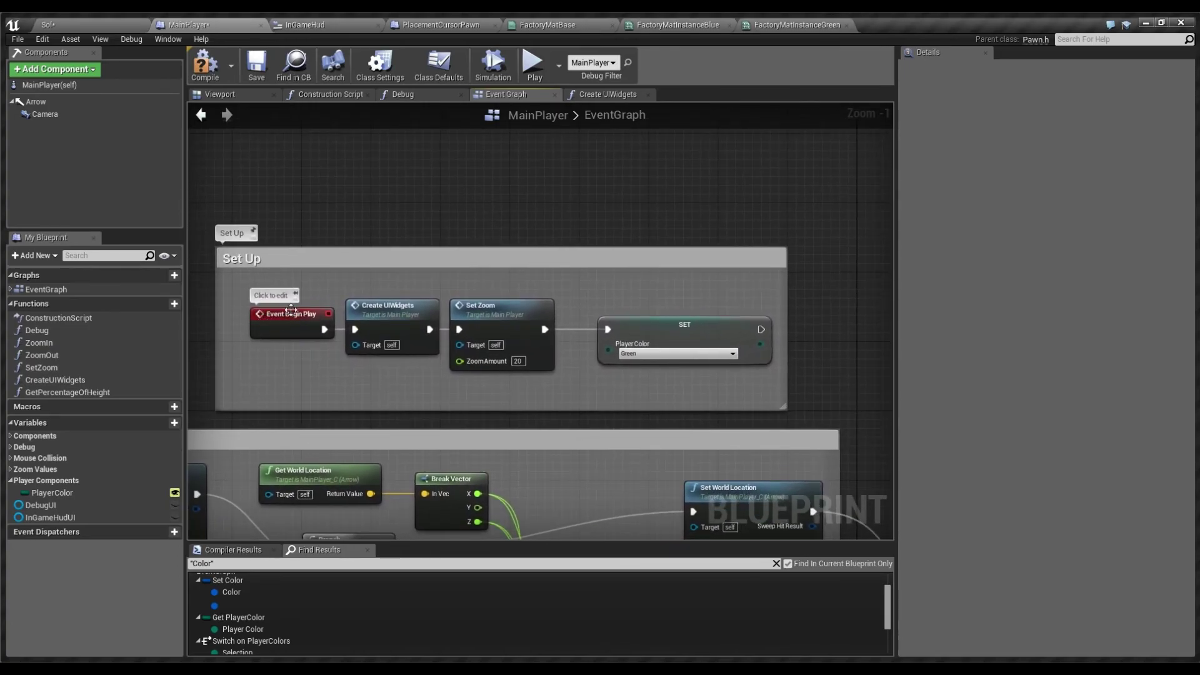
left_click(216, 50)
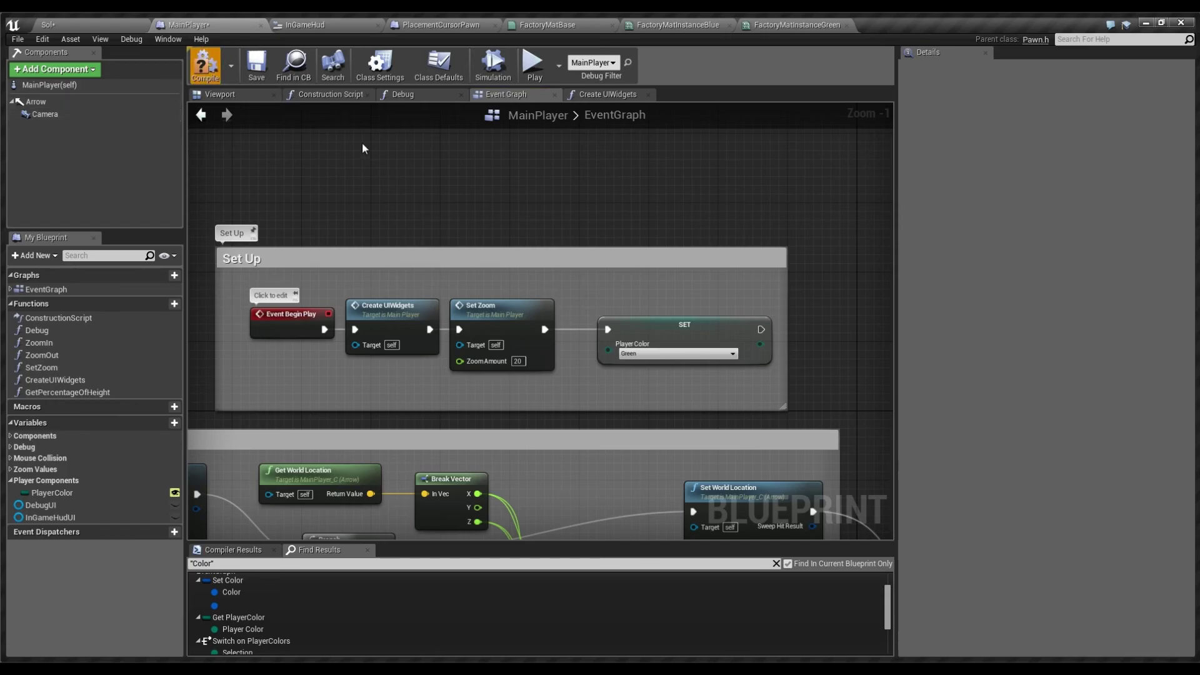
- Play the Sol level, place a Class A factory next to the yellow sphere, and inspect its colour up close
left_click(85, 18)
left_click(626, 65)
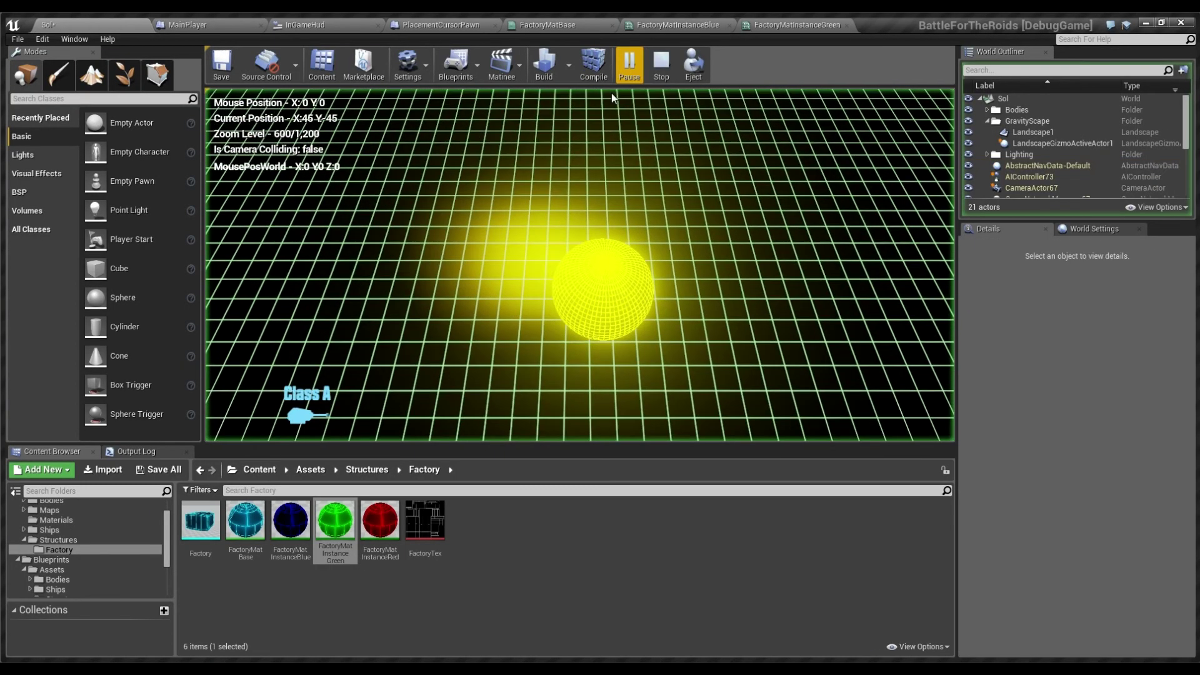
left_click(382, 271)
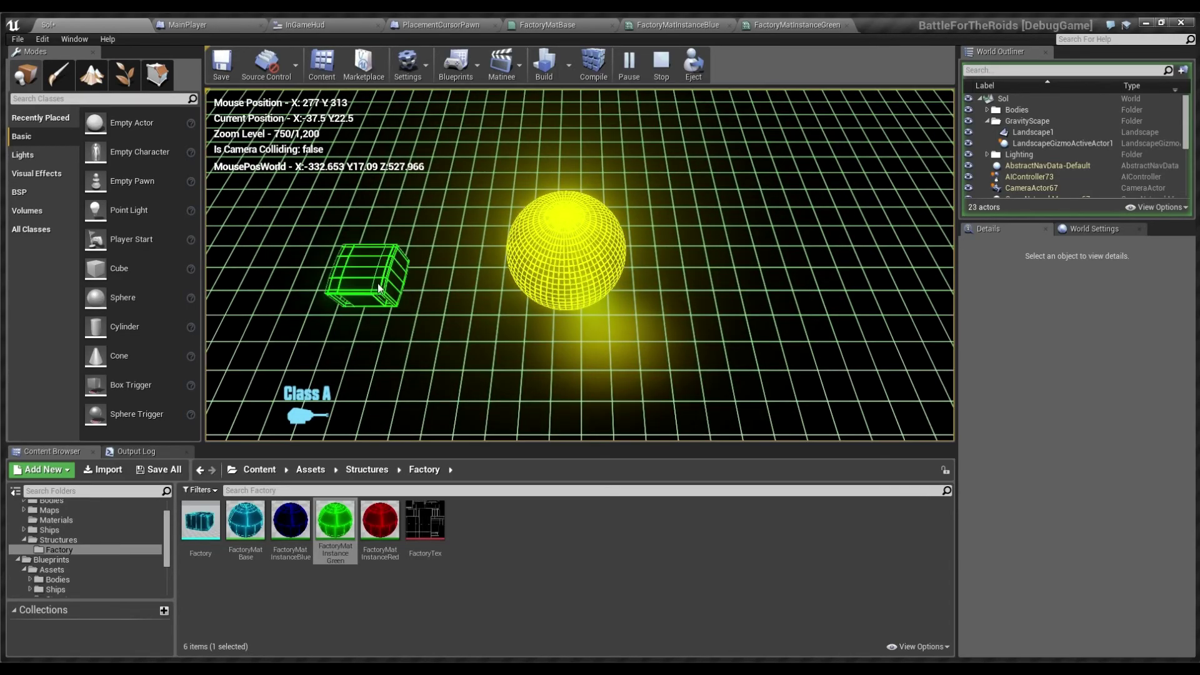
key("a")
key("s")
scroll(487, 279, "up", 3)
key("w")
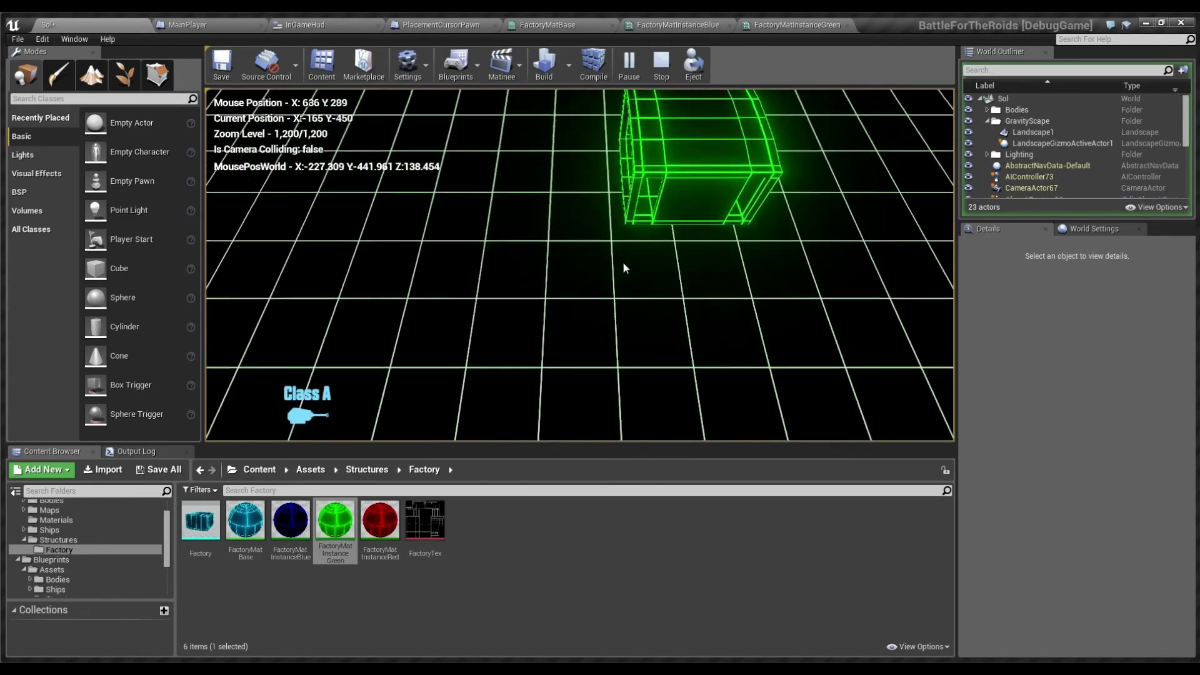
- Place six more Class A factories on the grid near the first one
left_click(509, 227)
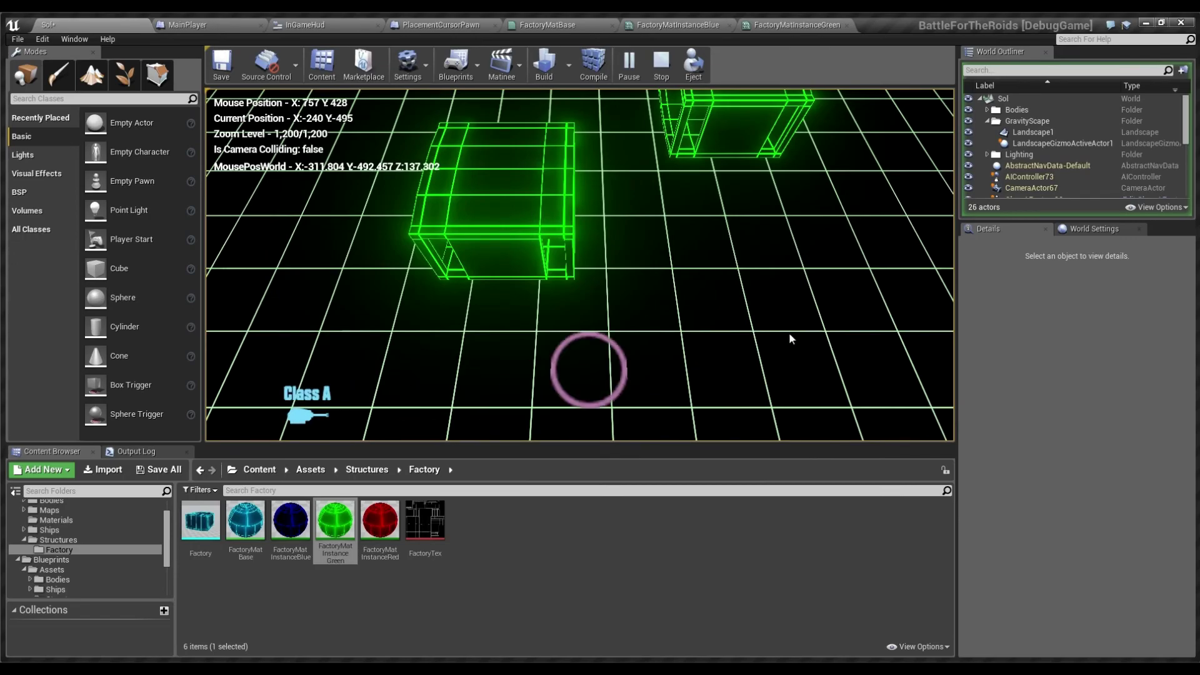
left_click(792, 337)
left_click(412, 275)
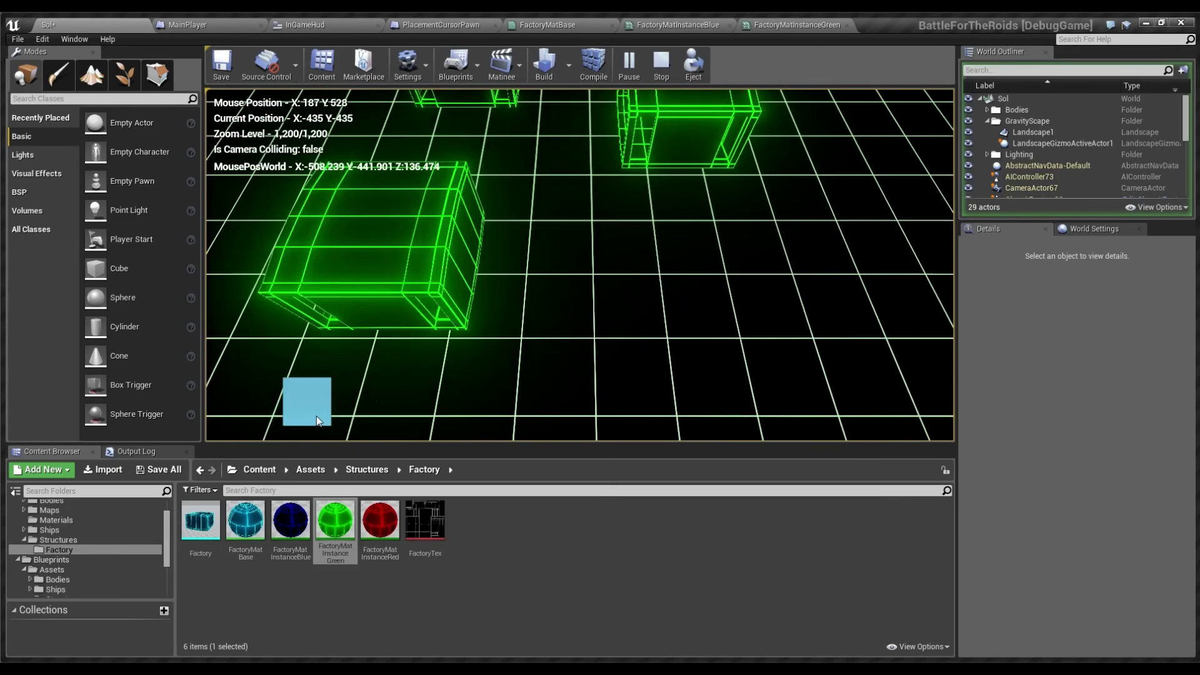
left_click(325, 398)
left_click(725, 299)
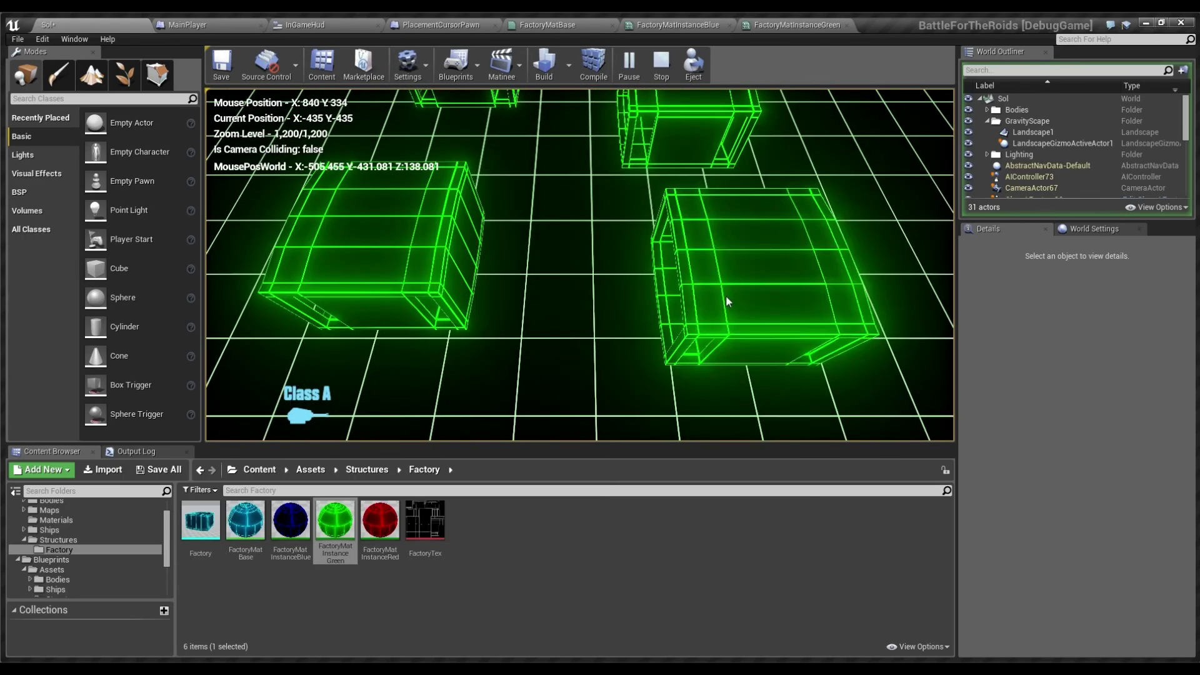
key("w")
left_click(517, 190)
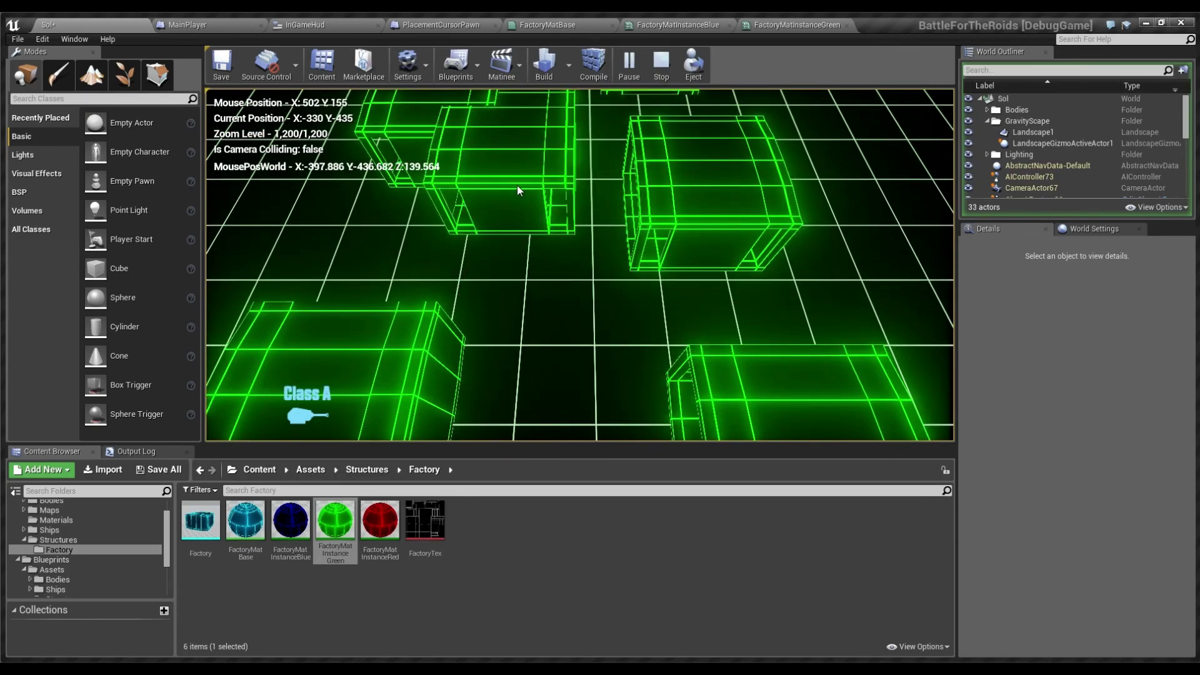
left_click(522, 286)
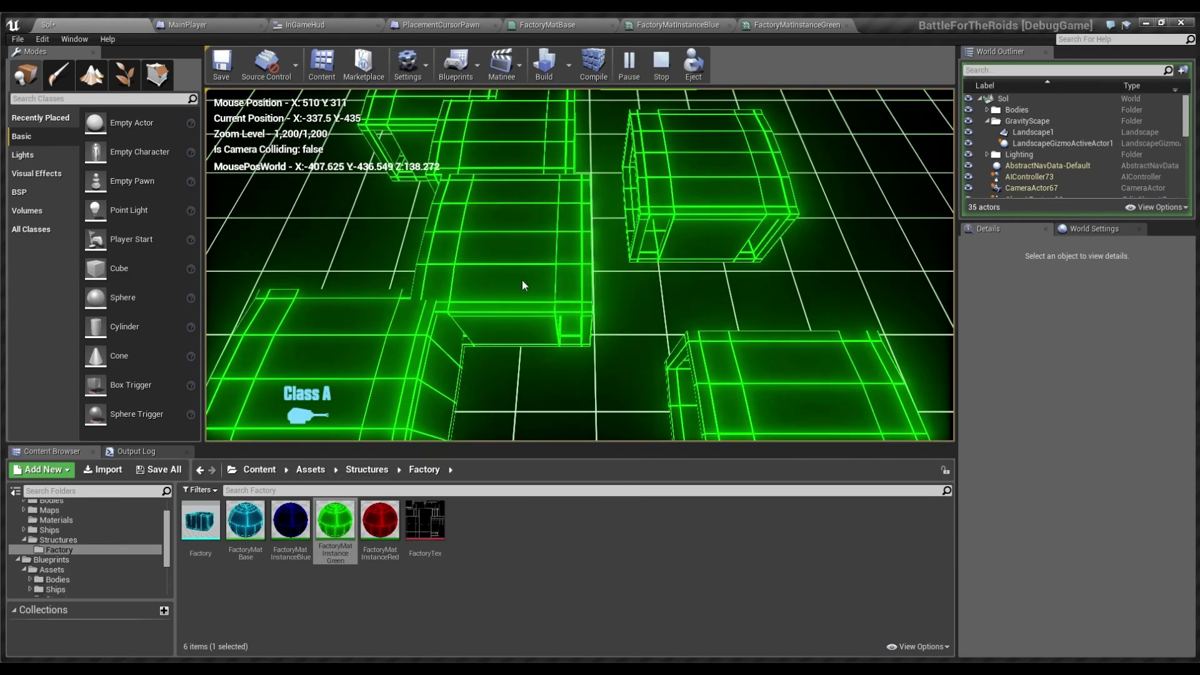
- Extend the factory cluster with three more Class A factories at its near end
key("s")
key("d")
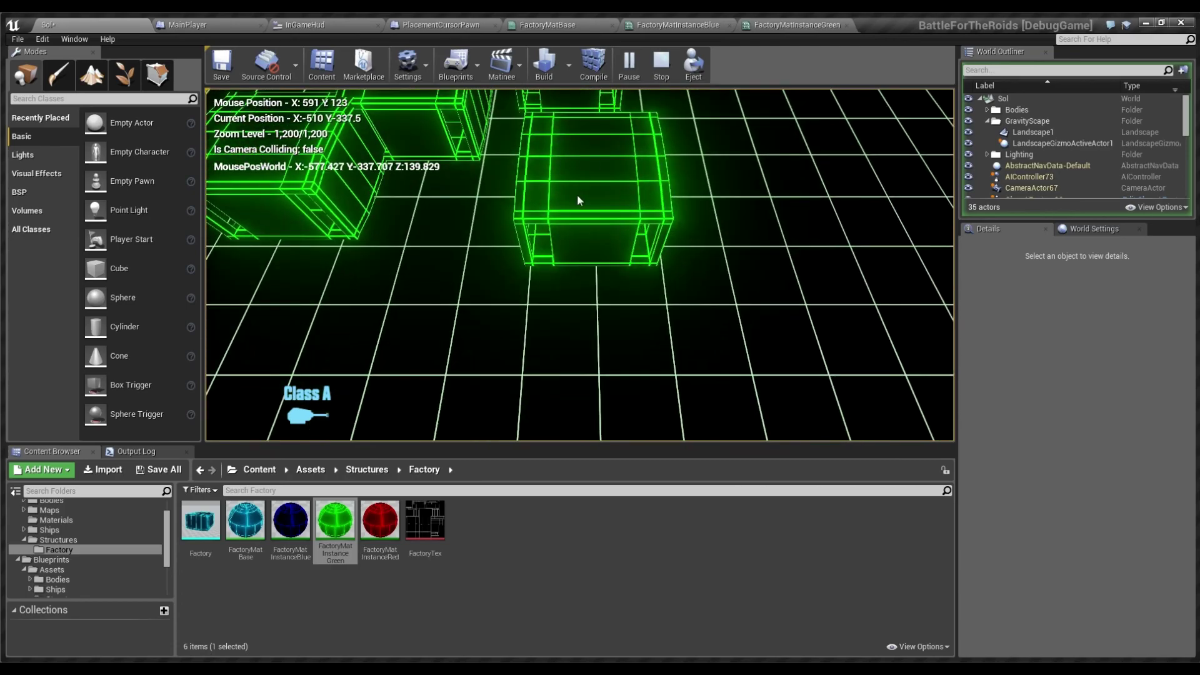
left_click(308, 403)
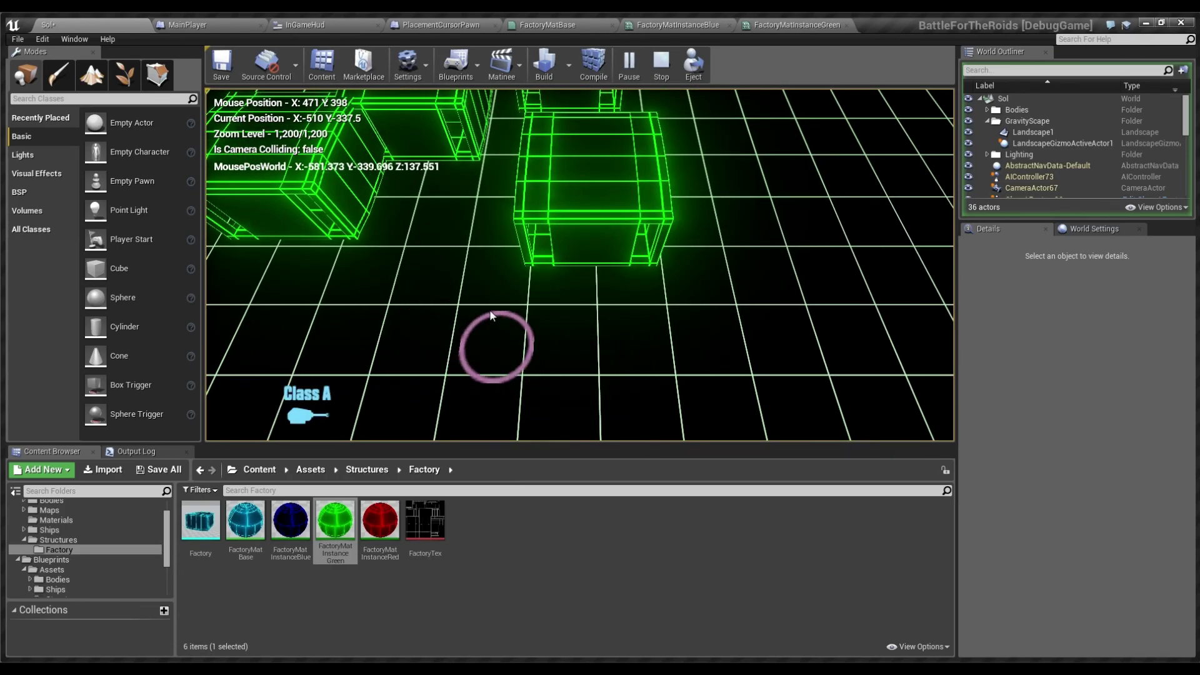
key("a")
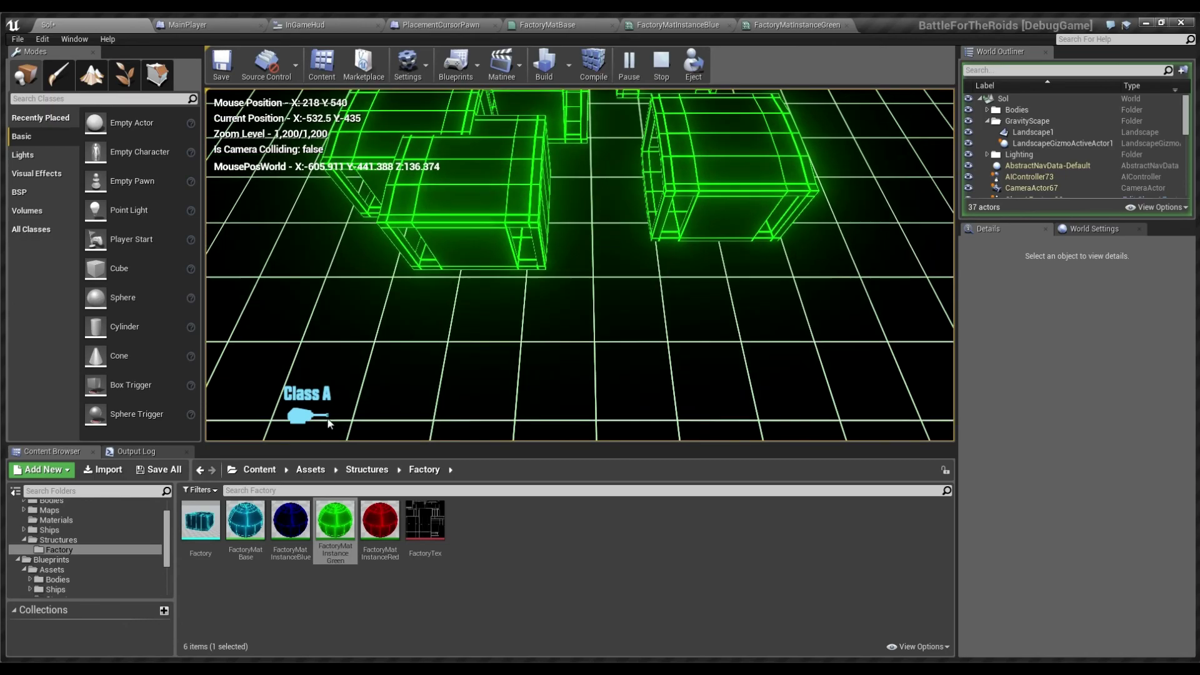
left_click(524, 276)
left_click(310, 407)
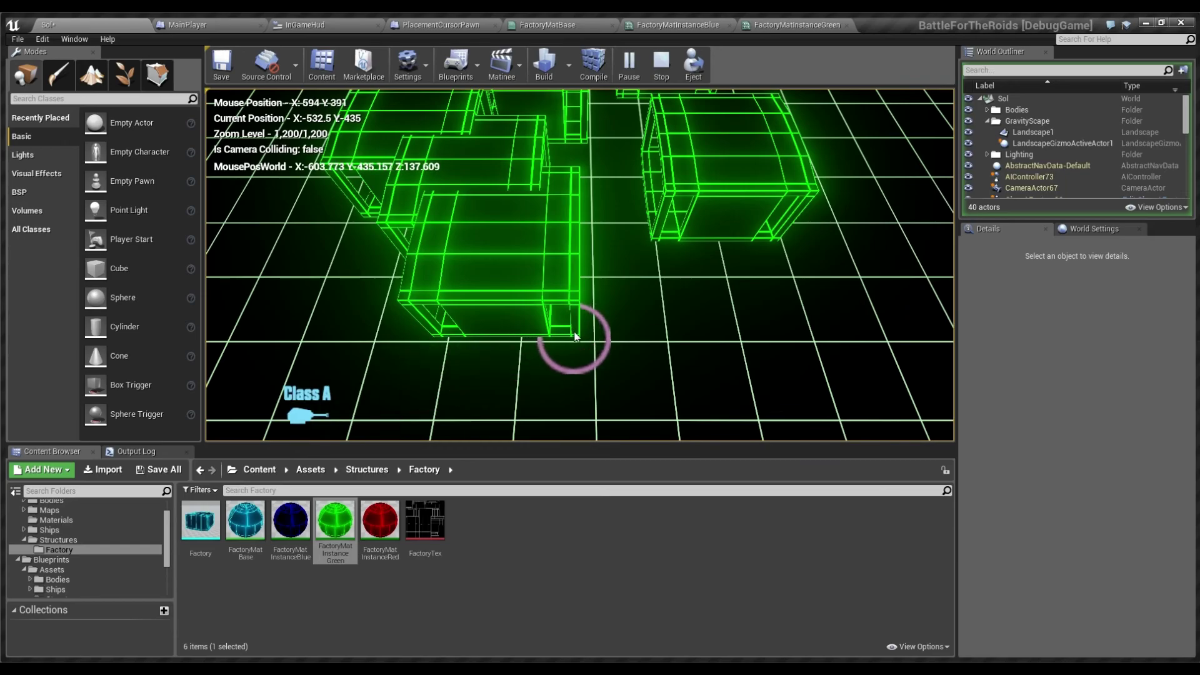
left_click(581, 345)
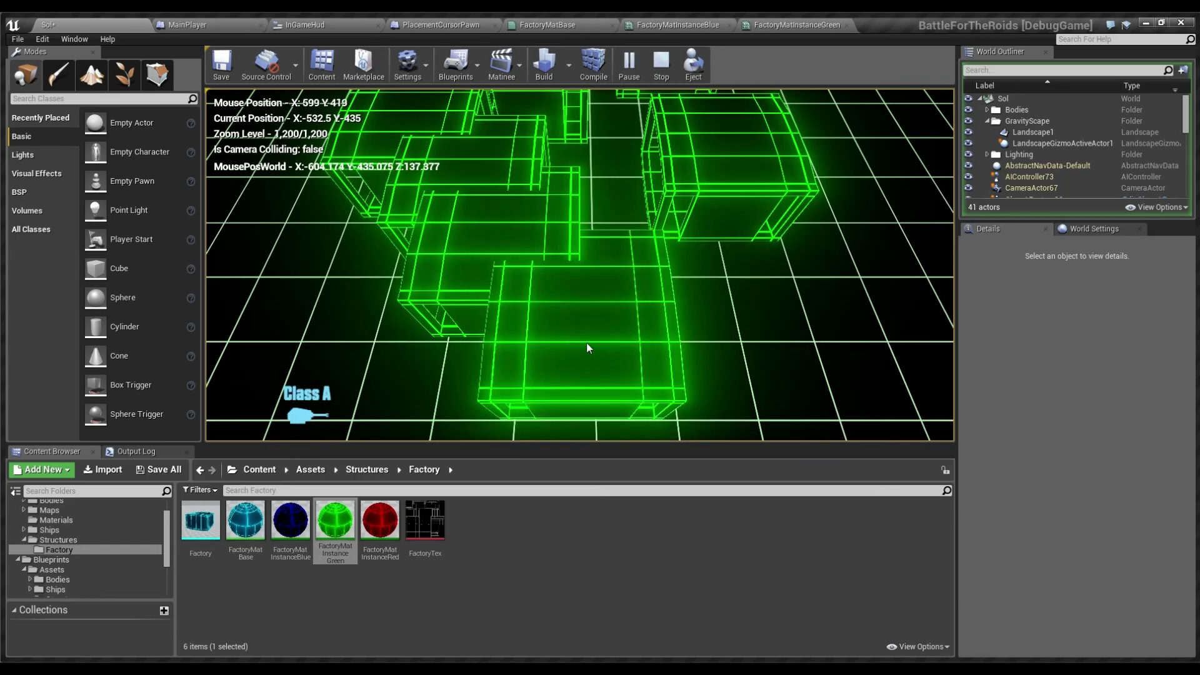
- Examine the whole factory cluster from near and far by moving and zooming the in-game camera around it
key("d")
scroll(554, 311, "down", 3)
key("a")
key("w")
scroll(616, 228, "down", 8)
key("d")
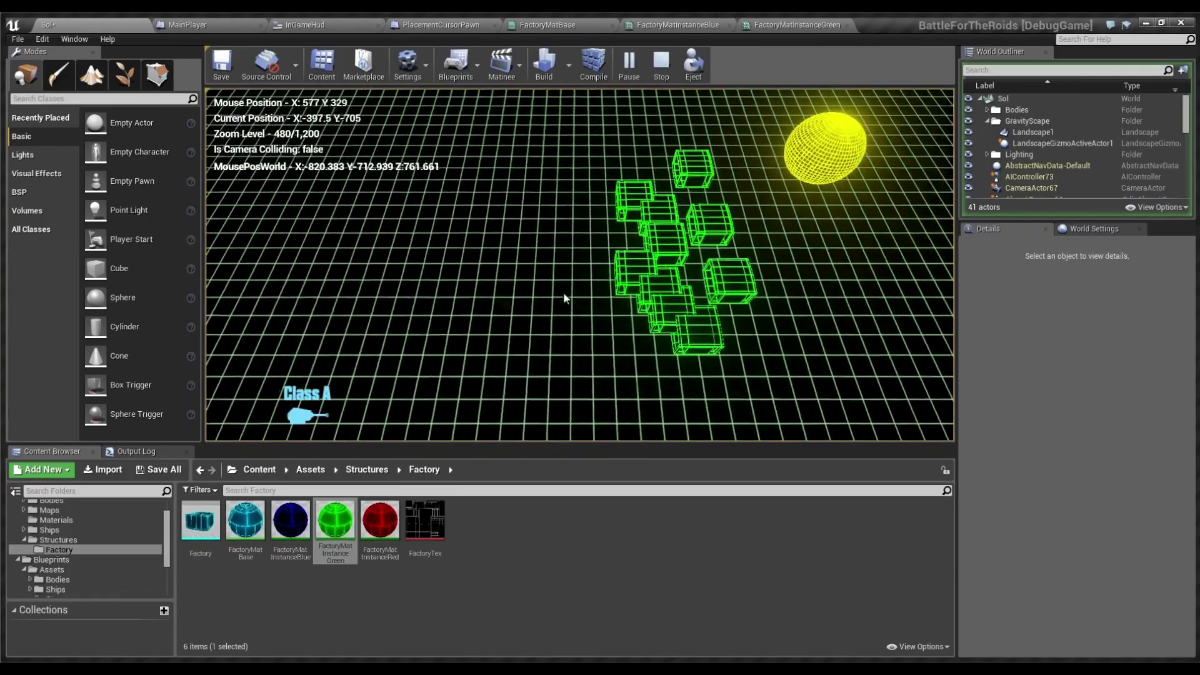
scroll(565, 309, "up", 5)
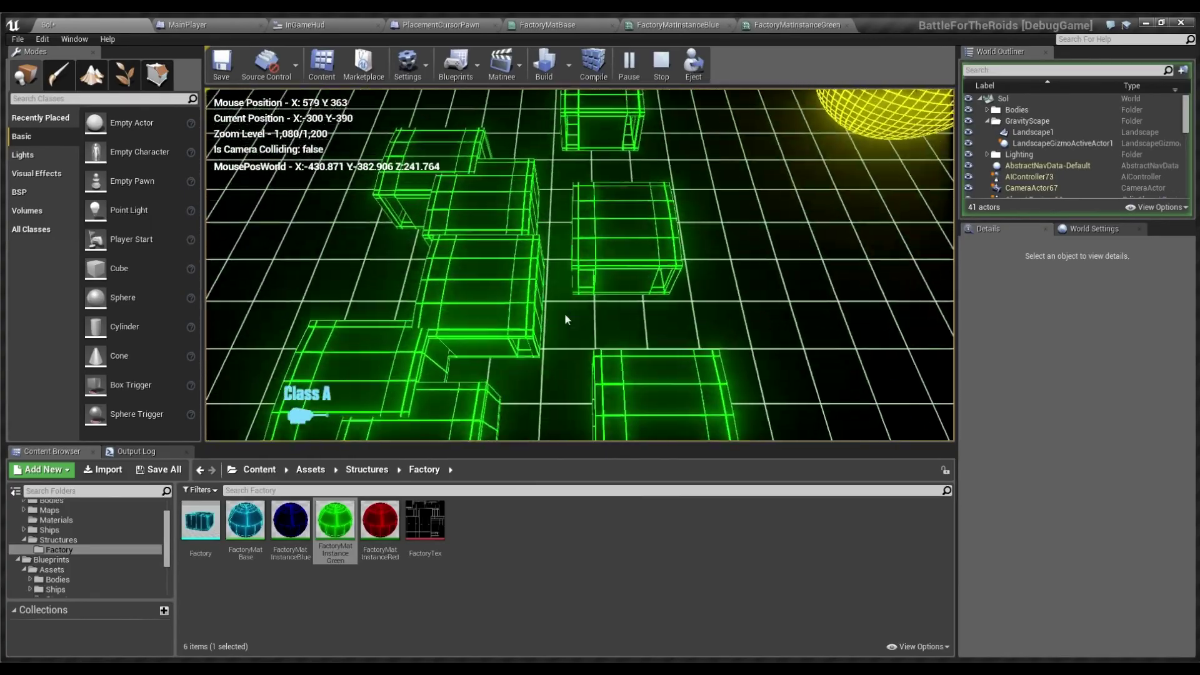
key("a")
scroll(625, 290, "up", 4)
key("w")
key("d")
key("s")
key("a")
scroll(629, 262, "down", 11)
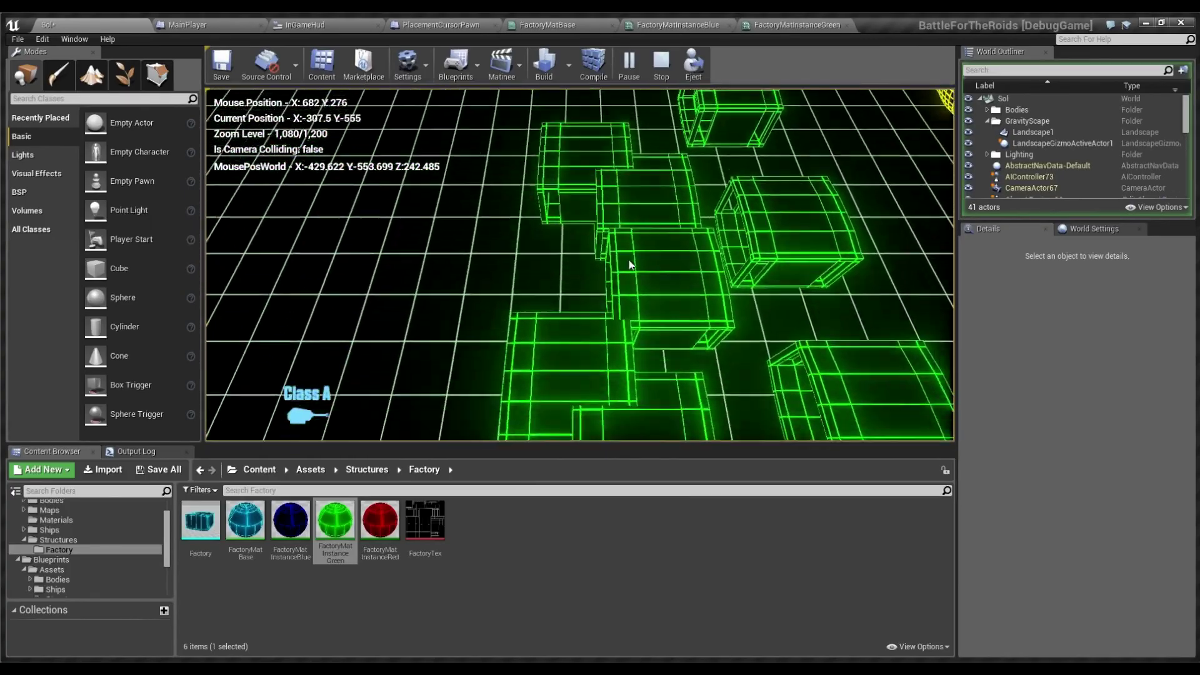
key("d")
key("d")
key("s")
key("w")
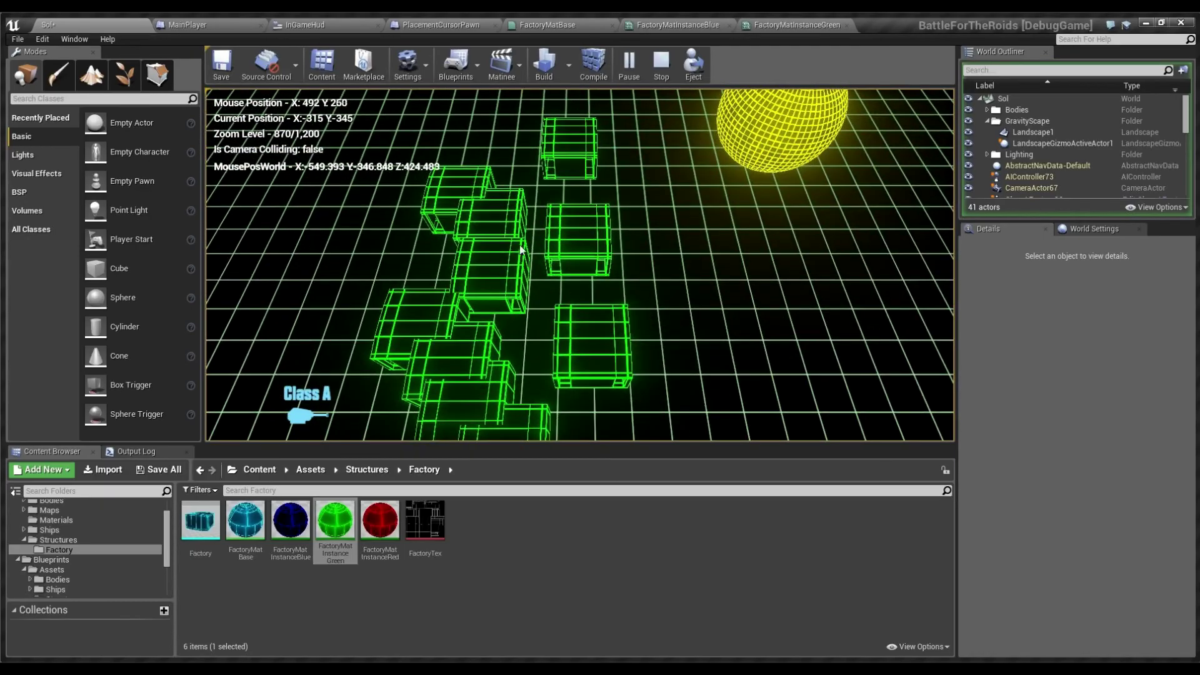
key("a")
key("s")
key("w")
key("d")
key("s")
key("a")
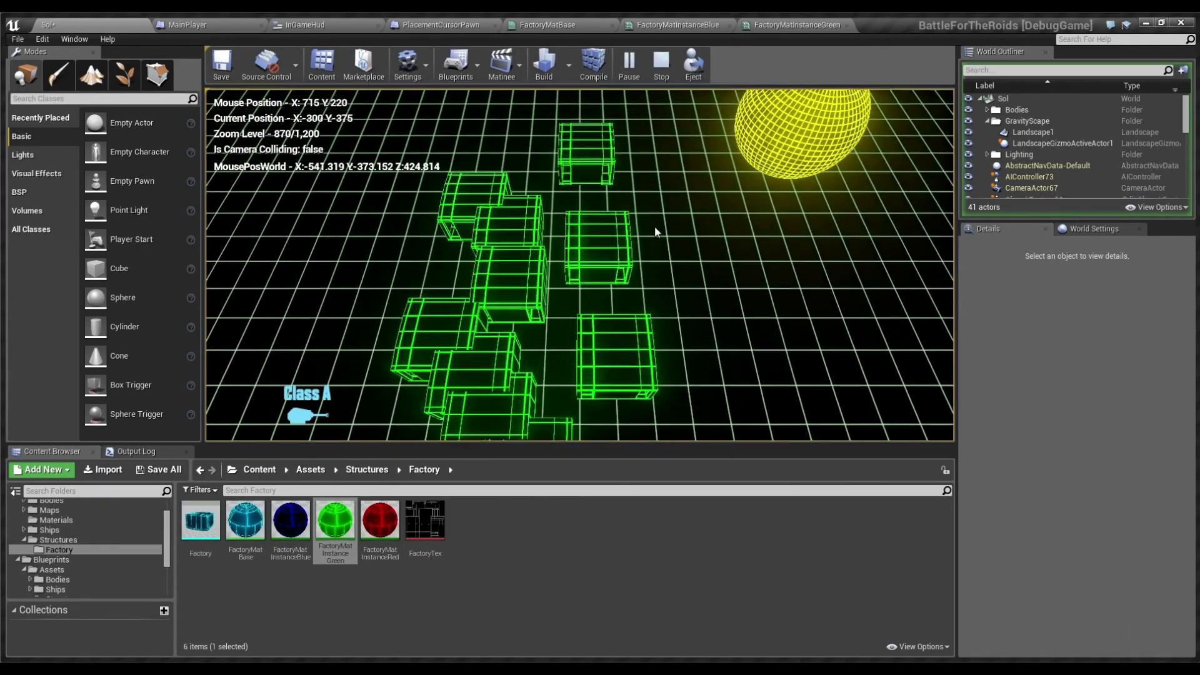